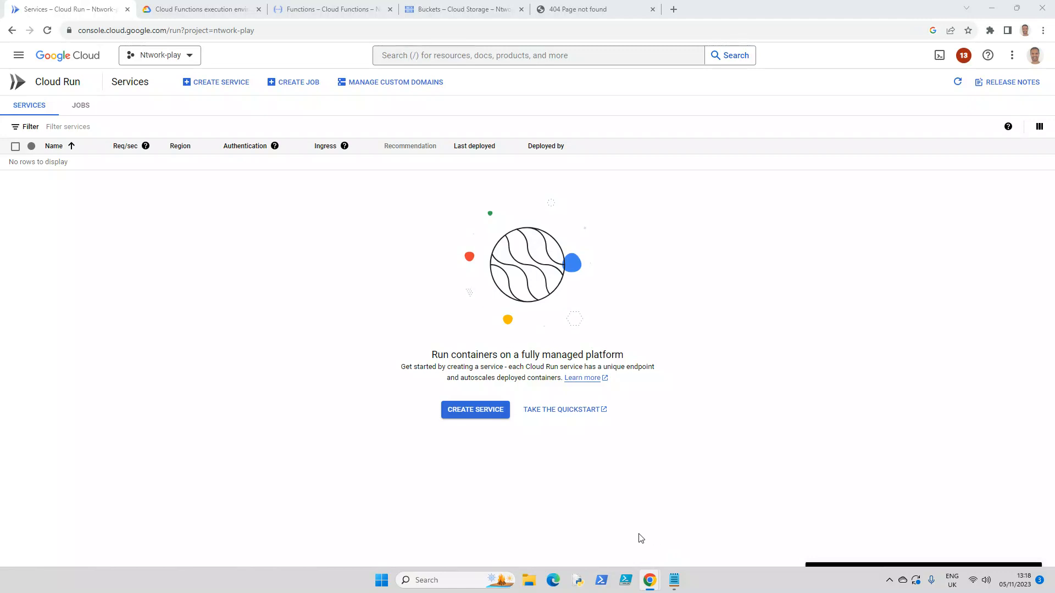
# Step: Start creating a new Cloud Function and name it function-bucket1
pyautogui.click(24, 56)
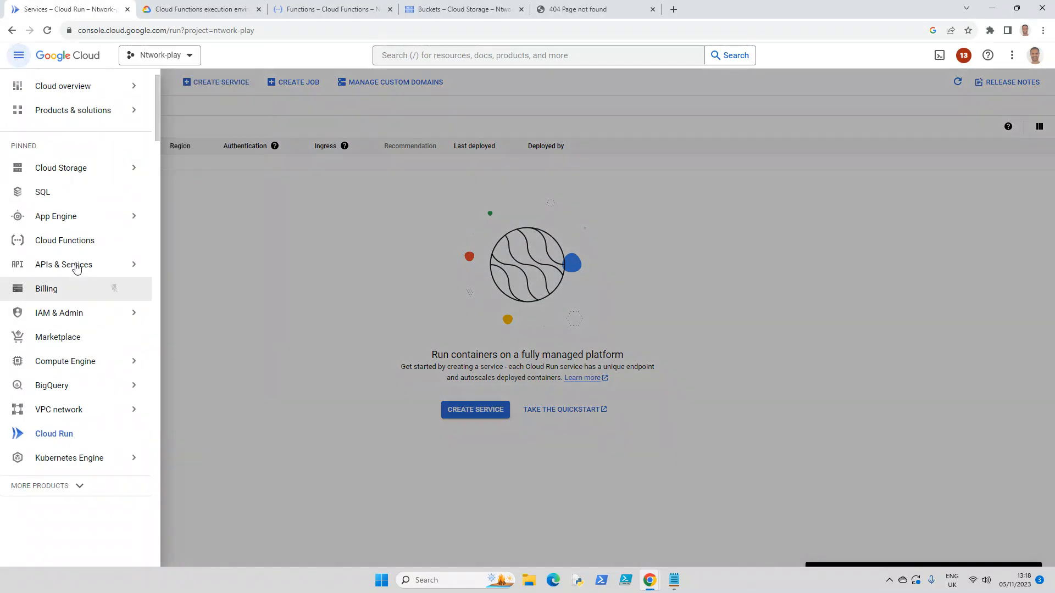
pyautogui.click(64, 242)
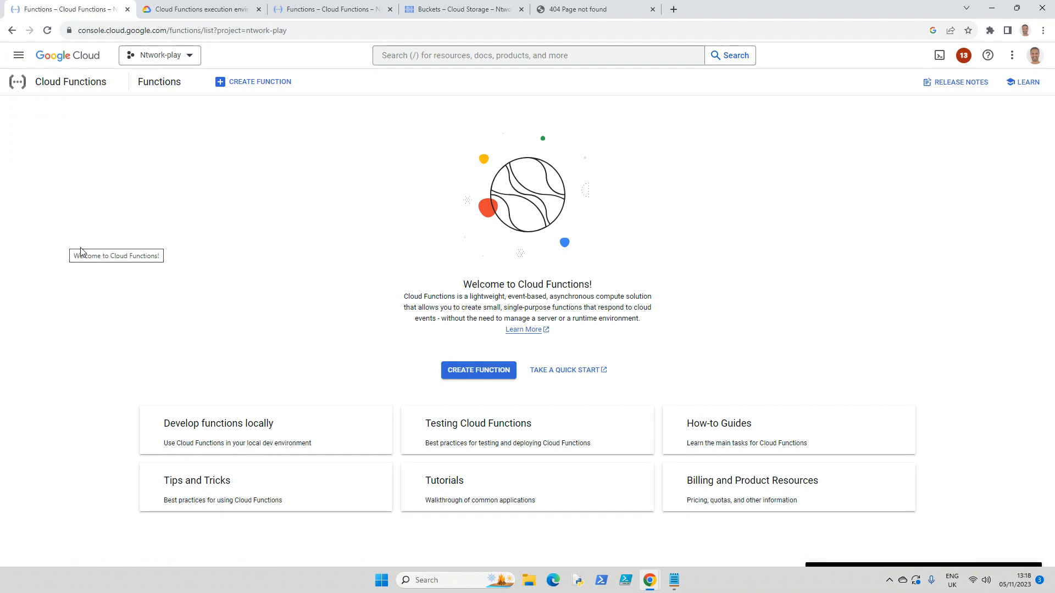
pyautogui.click(470, 372)
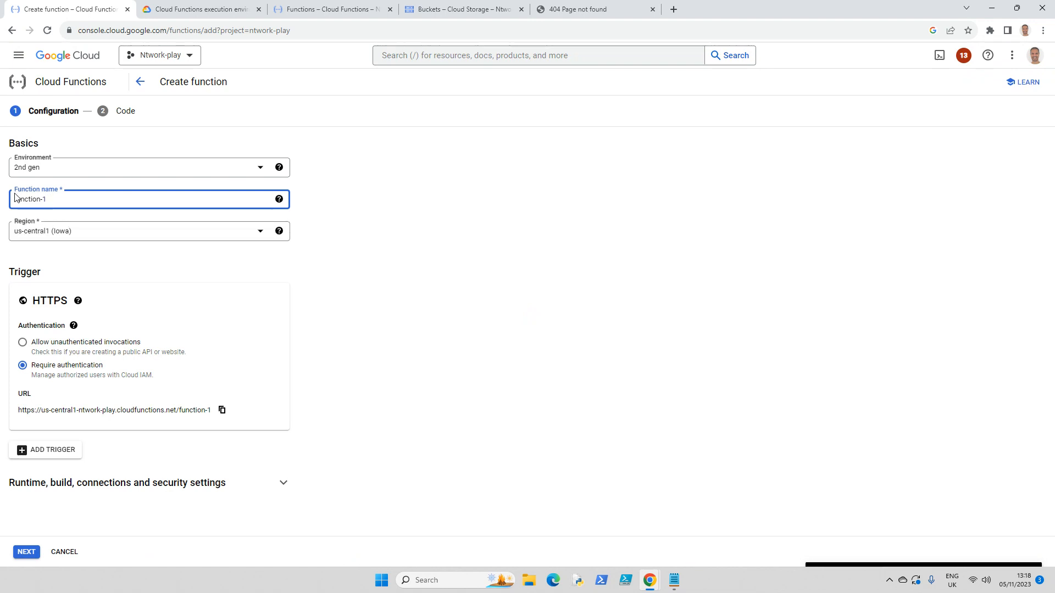
pyautogui.press('BackSpace')
pyautogui.press('BackSpace')
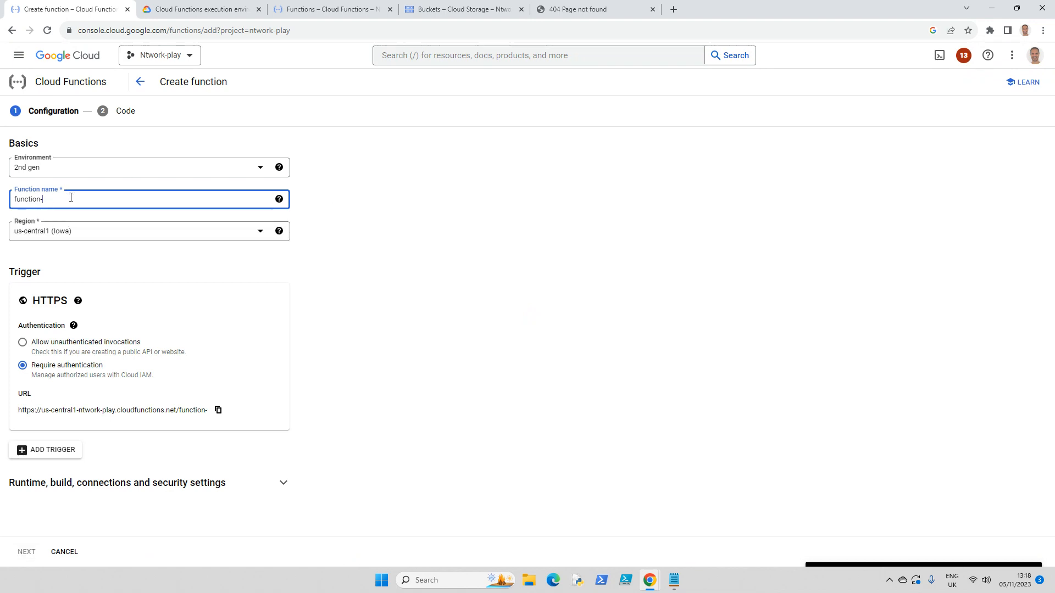
pyautogui.write('-bucket1')
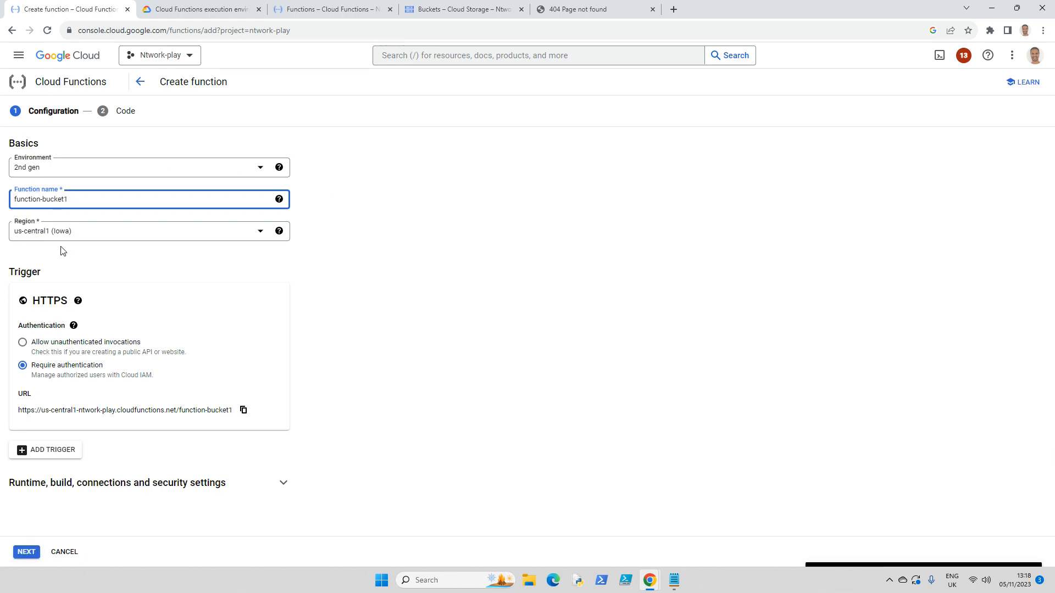
# Step: Set the function's region to us-east1 (South Carolina) and allow unauthenticated invocations on its HTTPS trigger
pyautogui.click(256, 236)
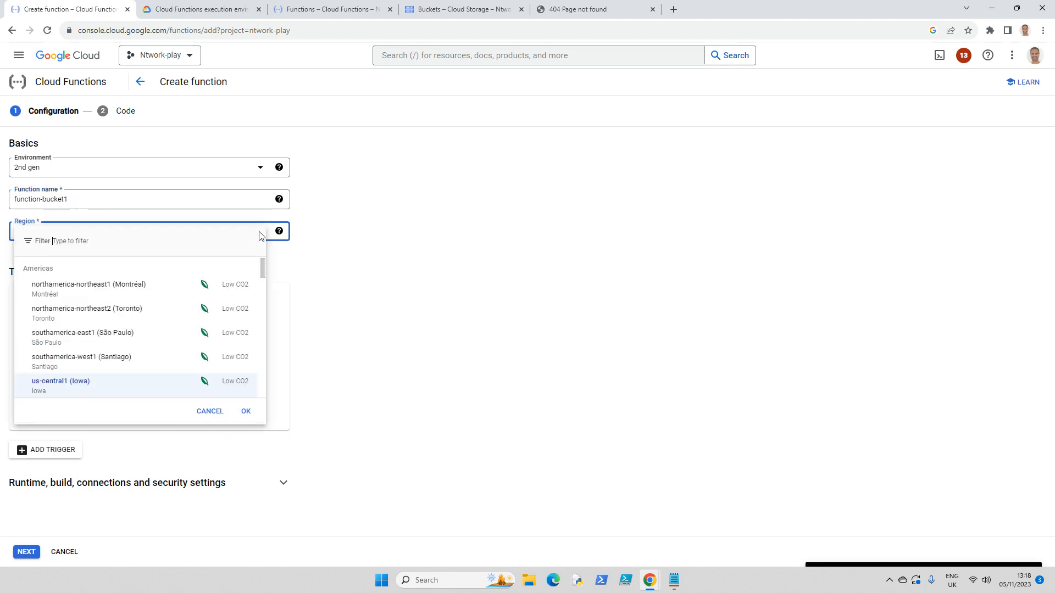
pyautogui.scroll(-1, 101, 334)
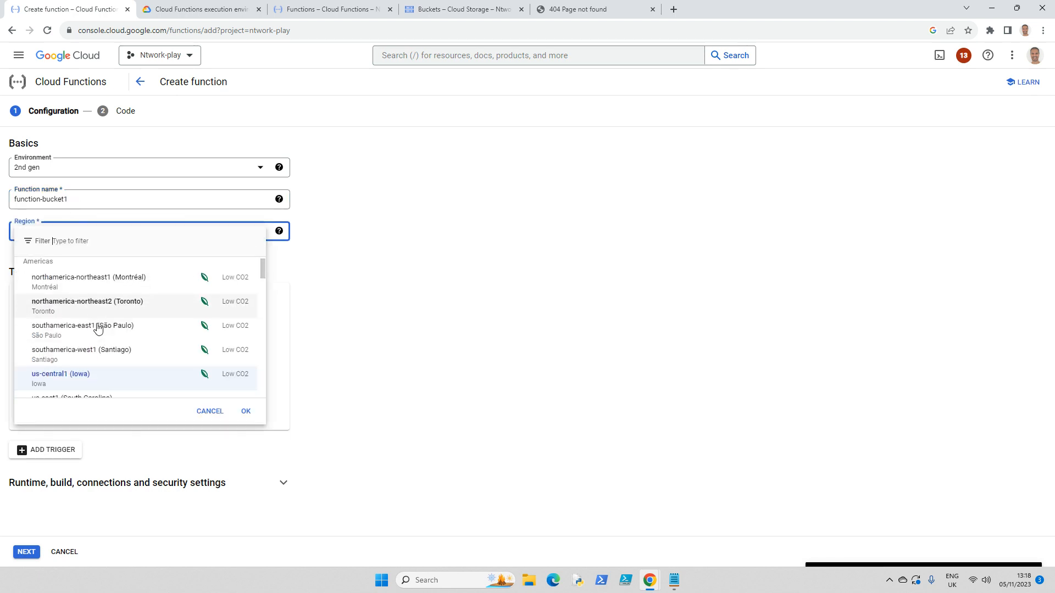
pyautogui.click(86, 352)
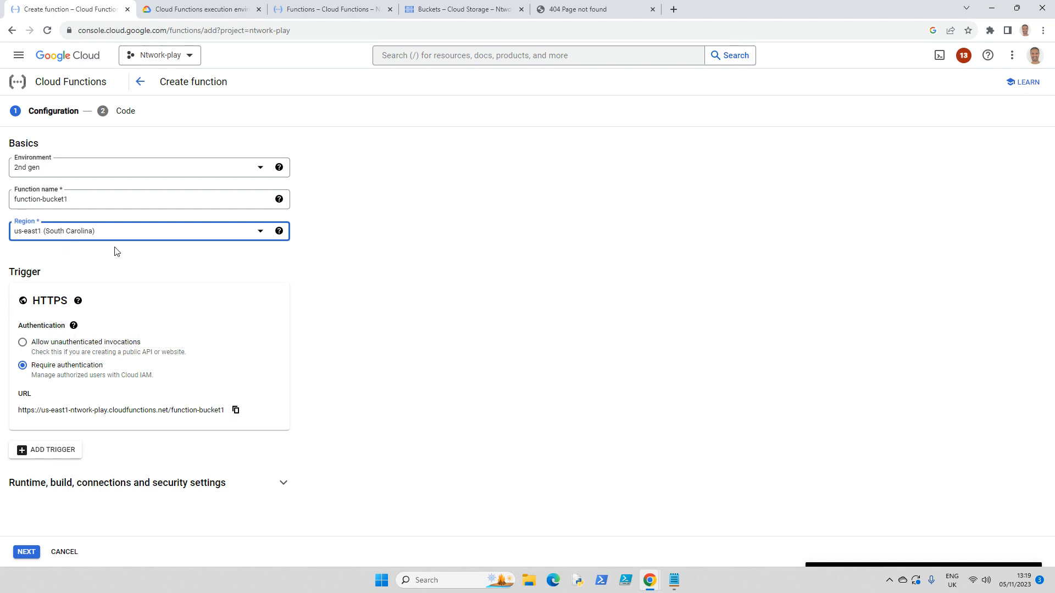
pyautogui.click(23, 343)
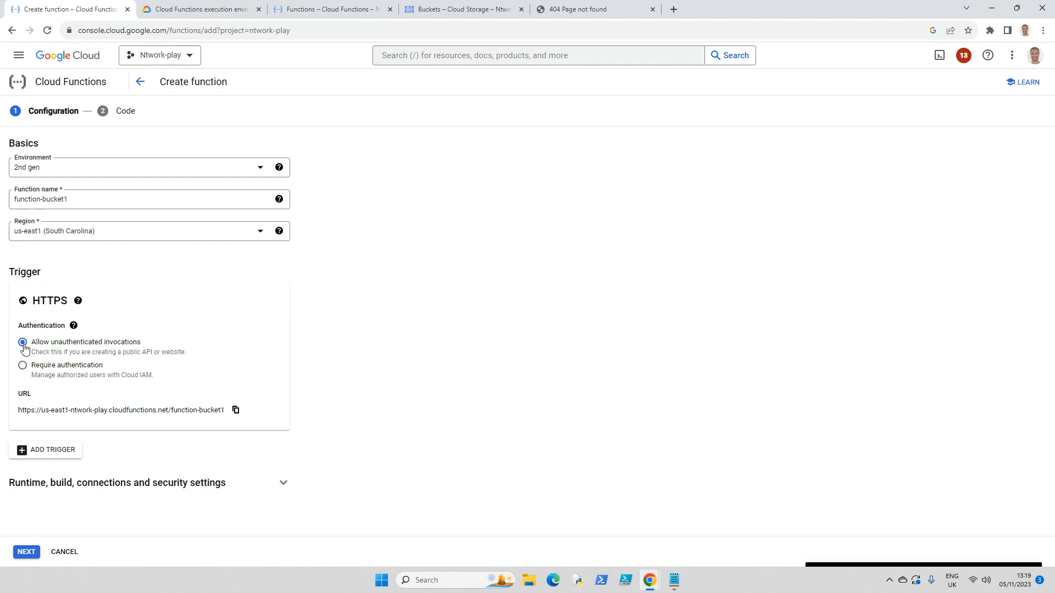
# Step: Add a Cloud Storage trigger to the function that subscribes to the bucket mytestbucket24, and save it
pyautogui.click(65, 456)
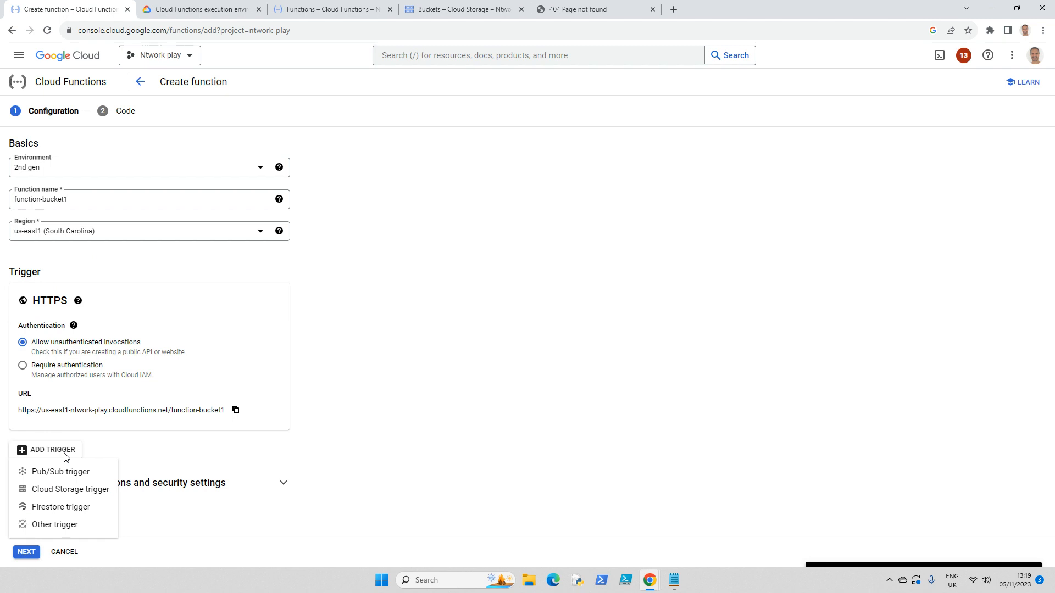
pyautogui.click(61, 491)
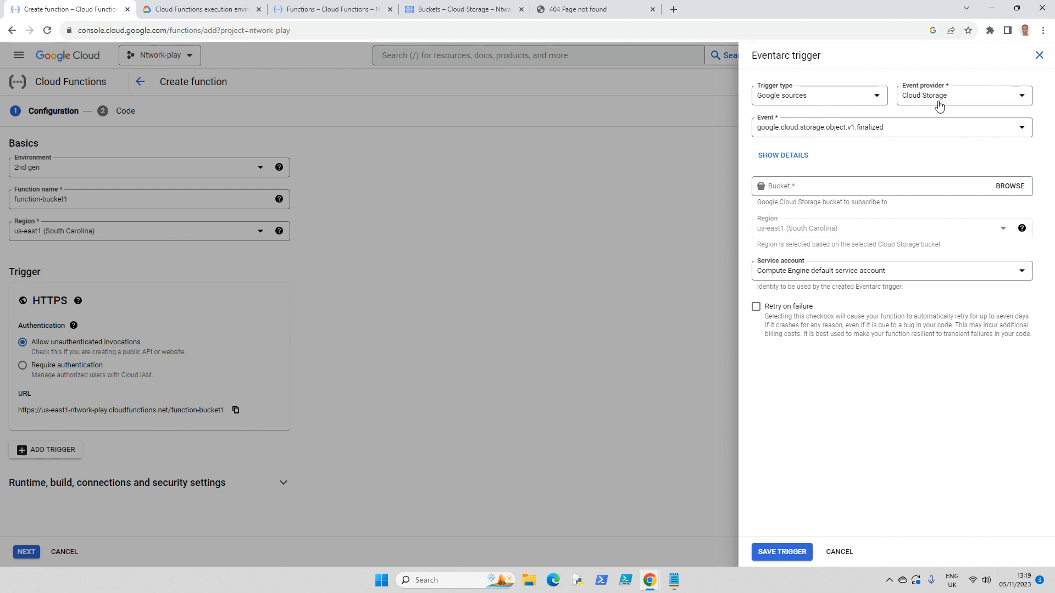
pyautogui.click(1008, 186)
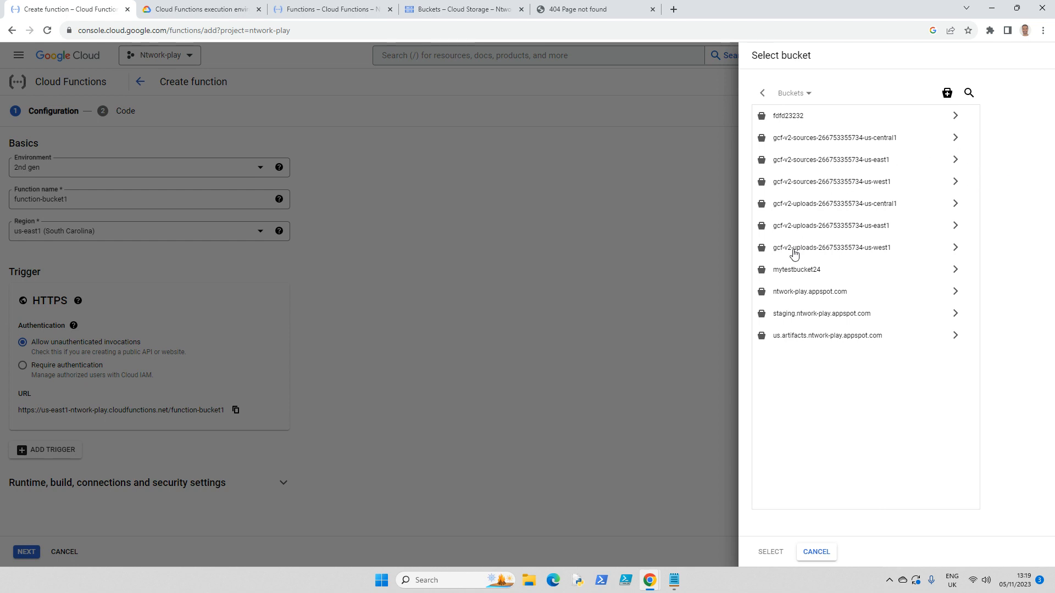
pyautogui.click(799, 270)
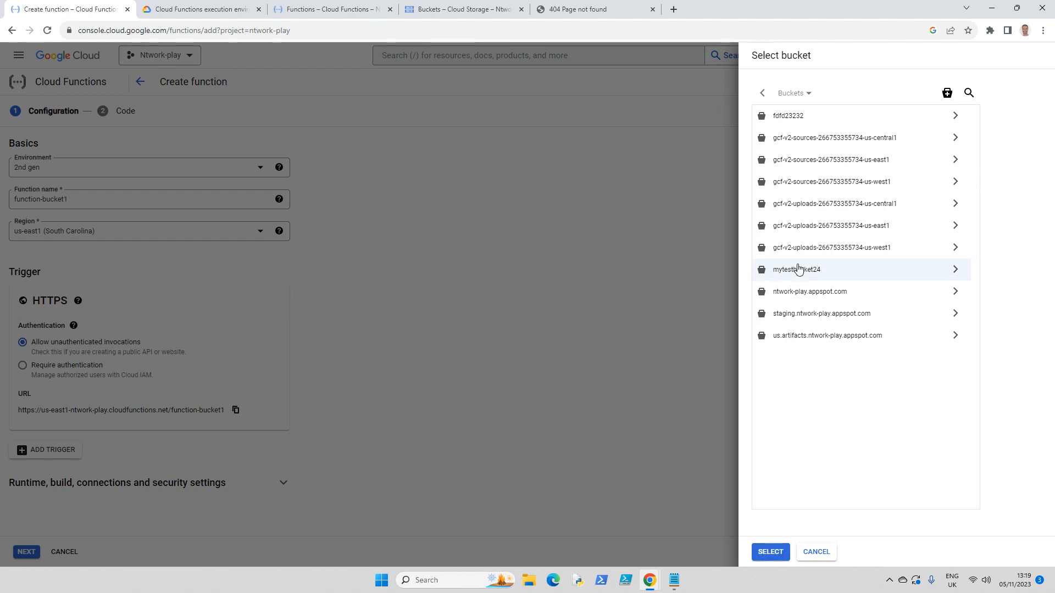
pyautogui.click(772, 553)
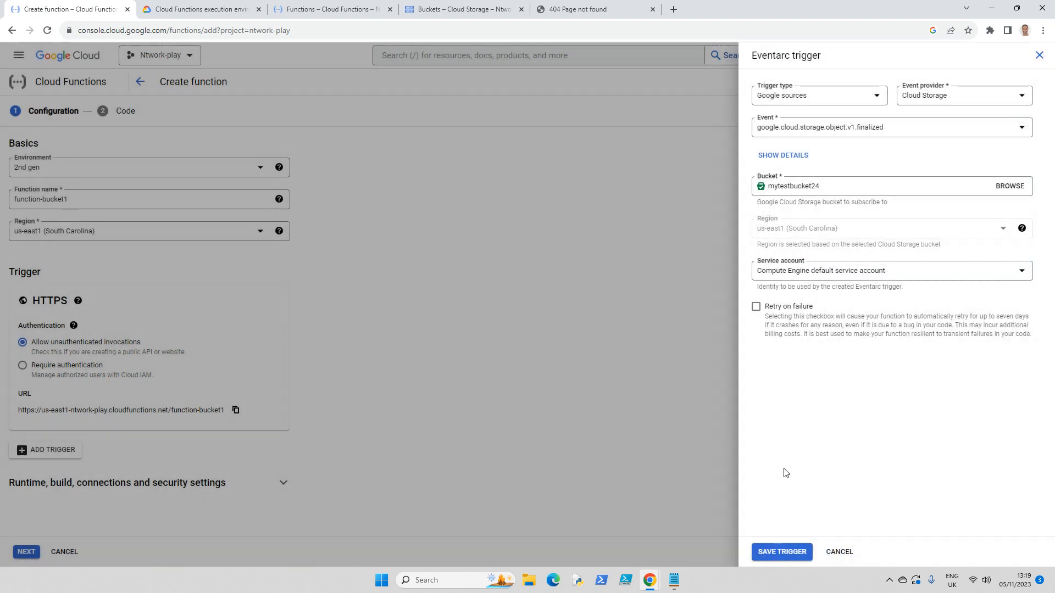
pyautogui.click(781, 554)
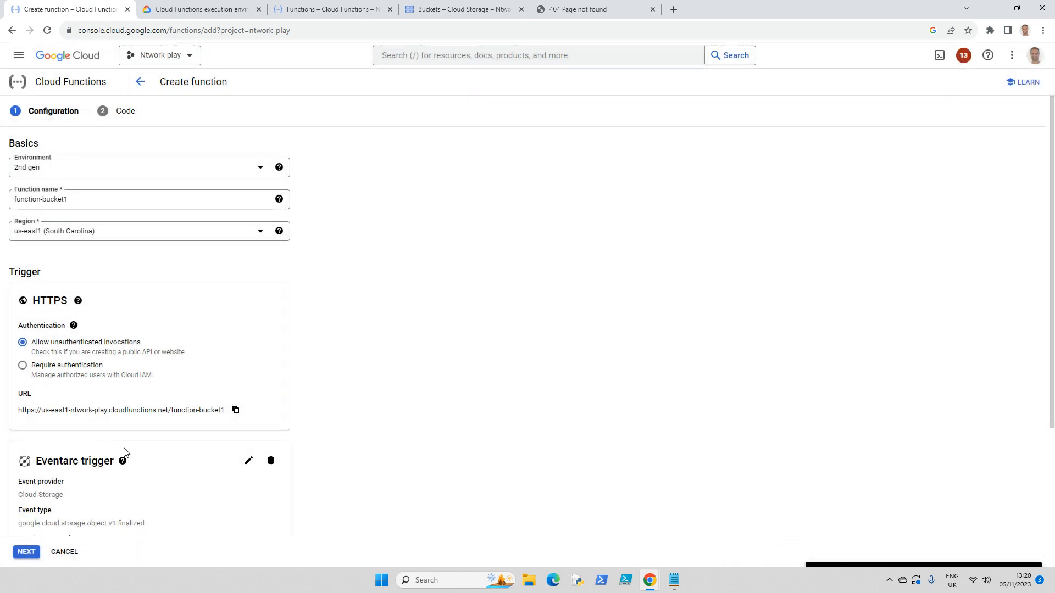
# Step: Proceed to the function's code, set the runtime to Python 3.11 and deploy the function
pyautogui.click(25, 553)
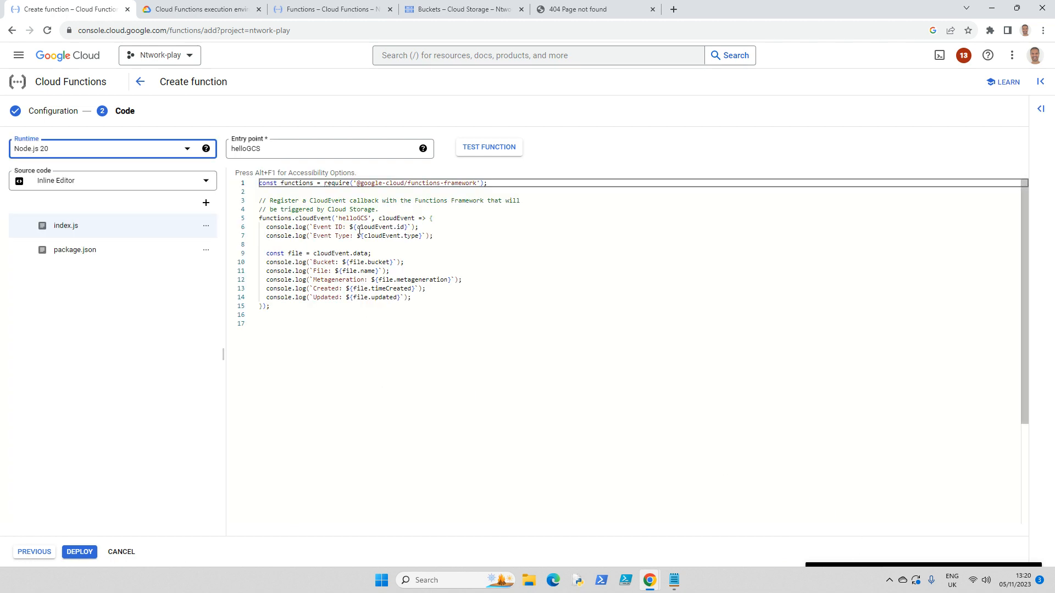
pyautogui.click(187, 152)
pyautogui.scroll(2, 123, 212)
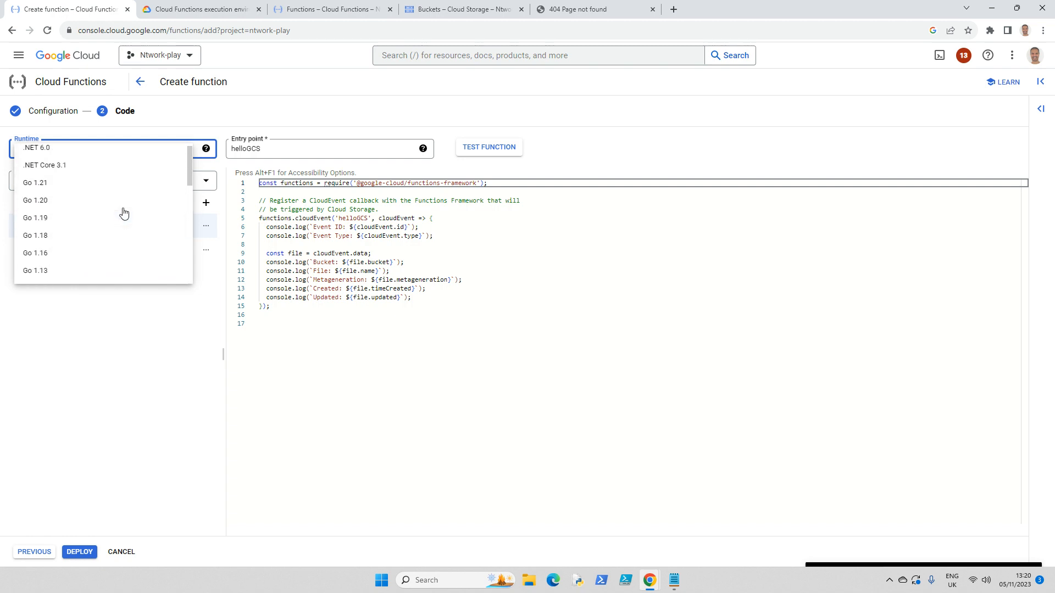
pyautogui.scroll(-5, 123, 212)
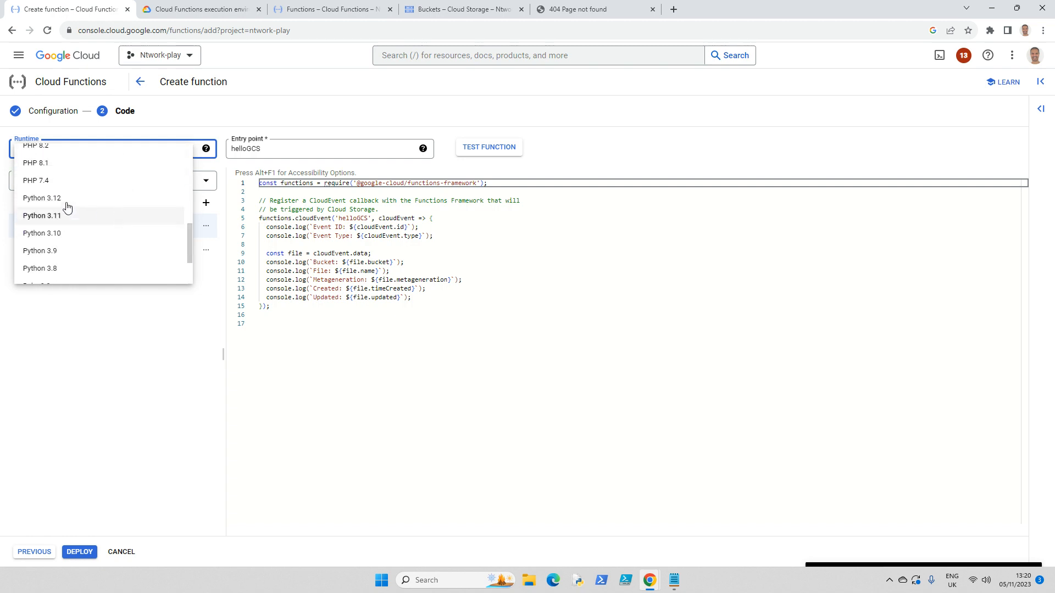
pyautogui.click(66, 217)
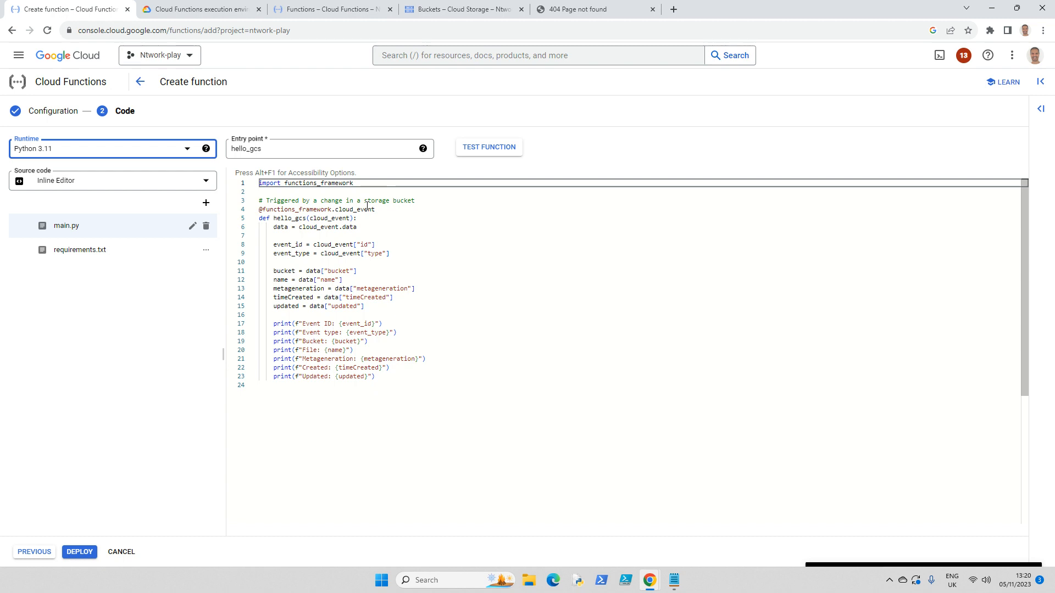
pyautogui.click(80, 552)
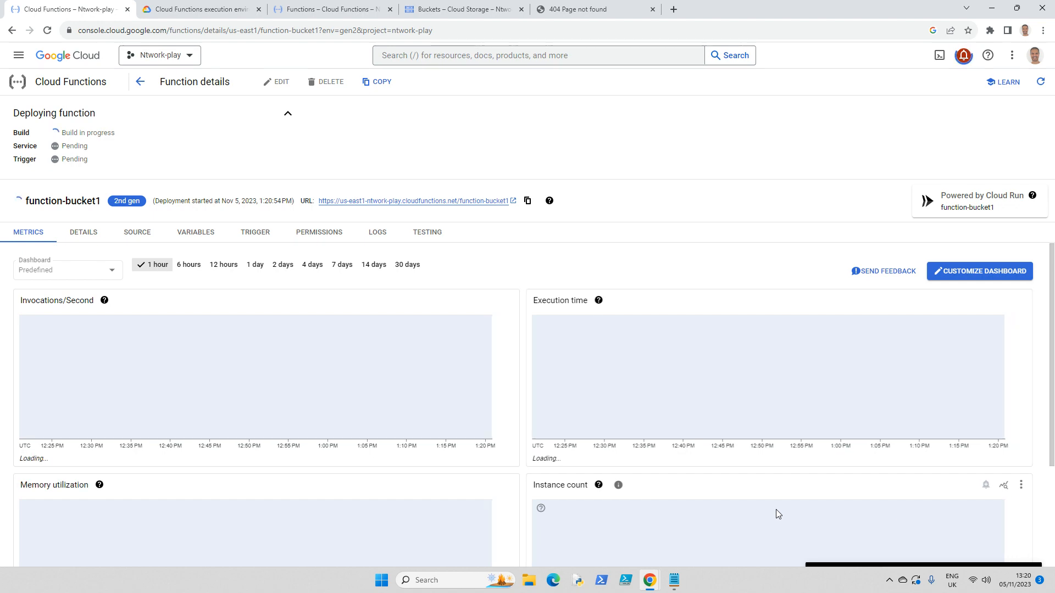
# Step: Open the objects of mytestbucket24 in Cloud Storage, and return to function-bucket1's details to check its deployment
pyautogui.click(440, 16)
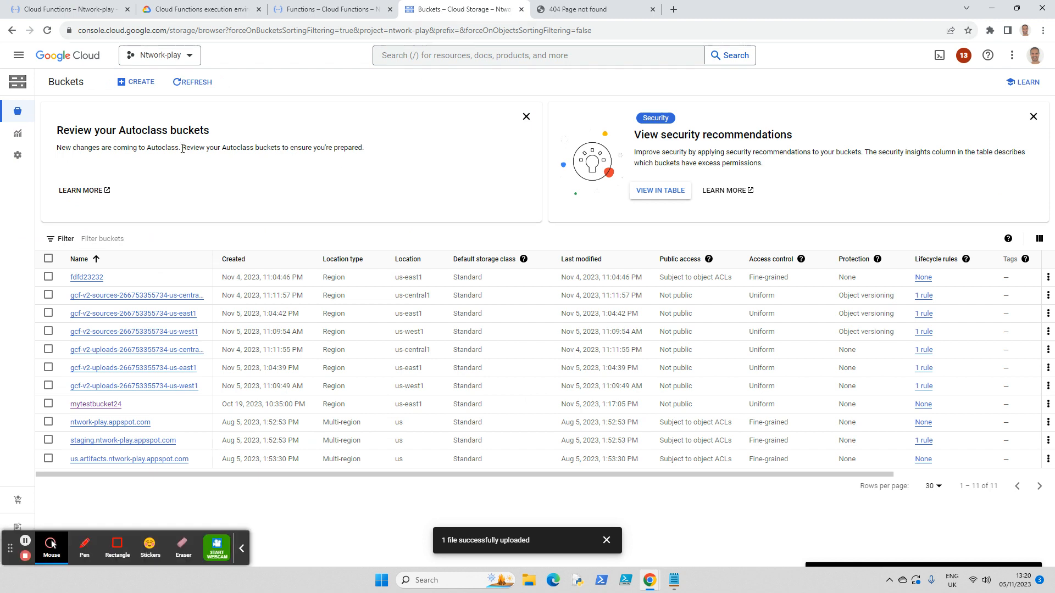
pyautogui.click(96, 407)
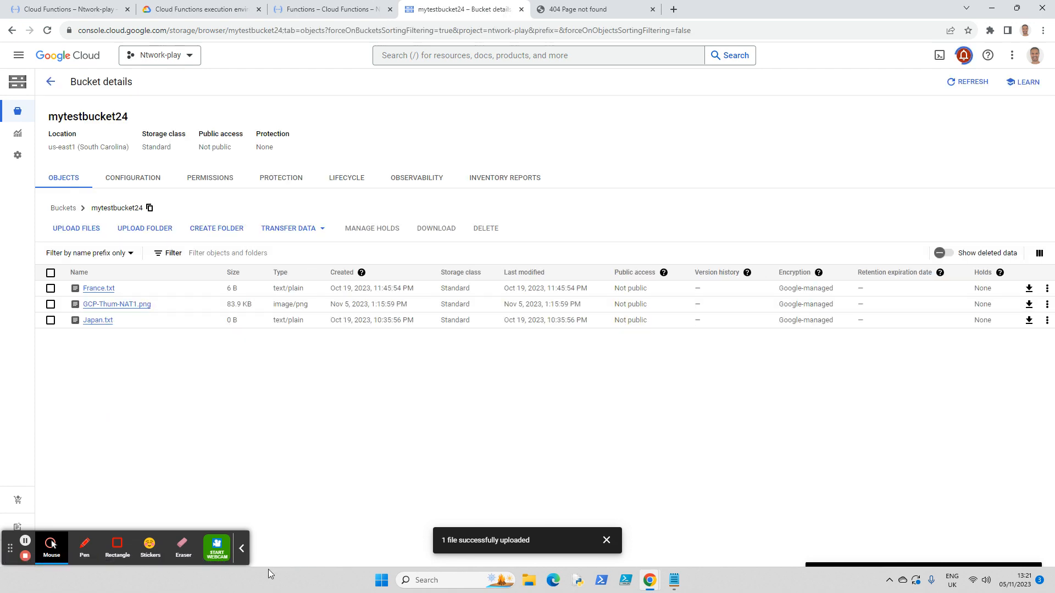
pyautogui.click(242, 548)
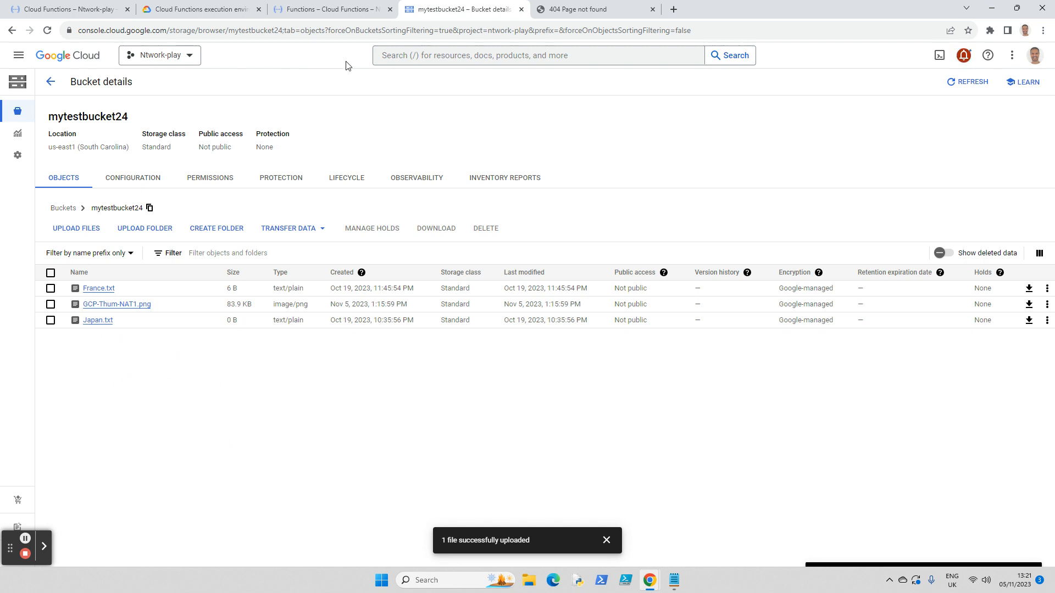
pyautogui.click(315, 17)
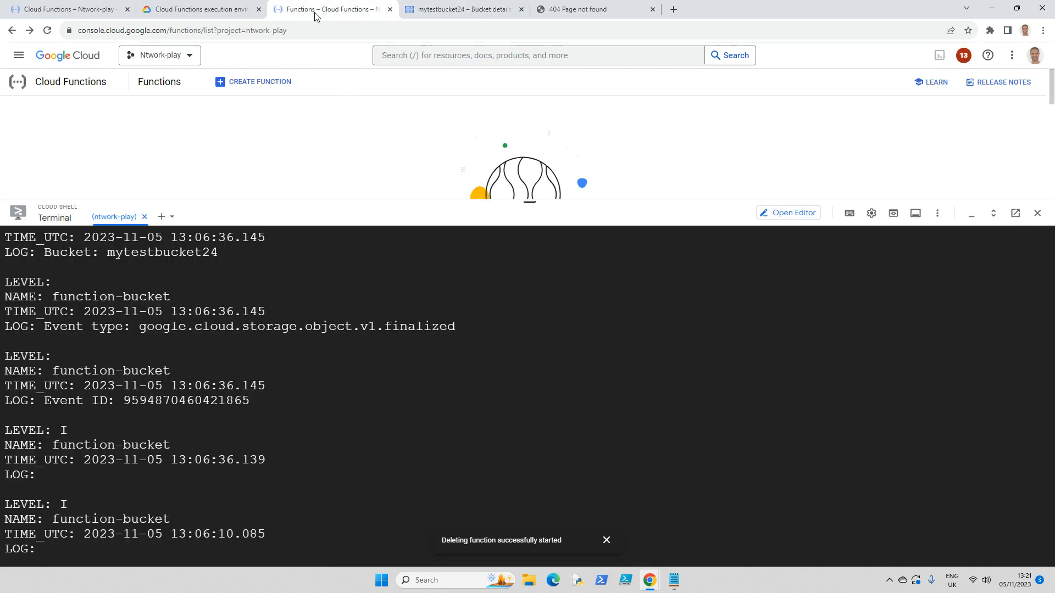
pyautogui.click(43, 11)
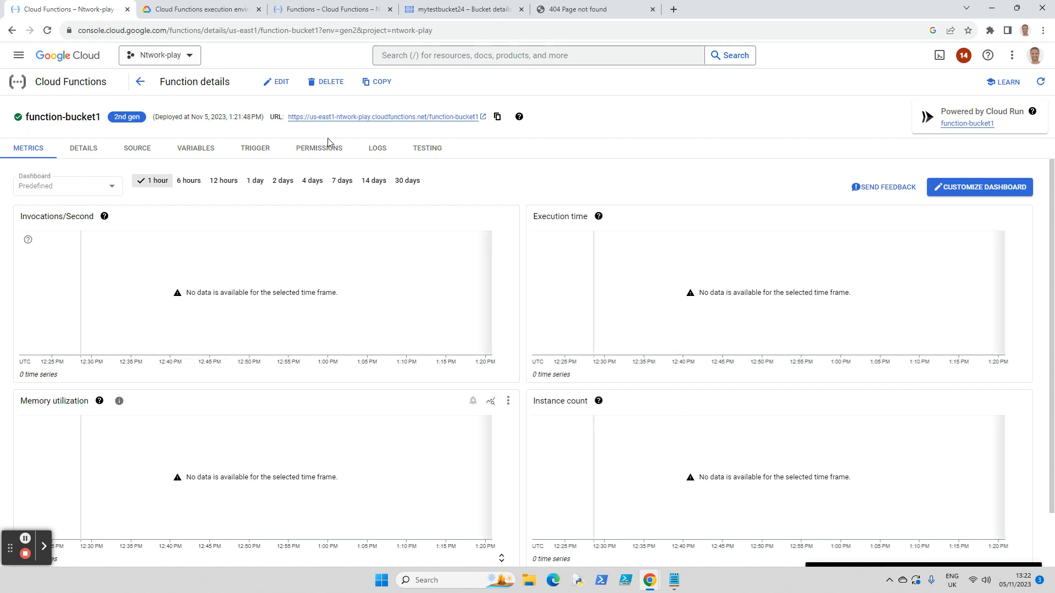
# Step: Upload LAB-ADB-Test.rtf from the Downloads folder to the mytestbucket24 bucket
pyautogui.click(446, 10)
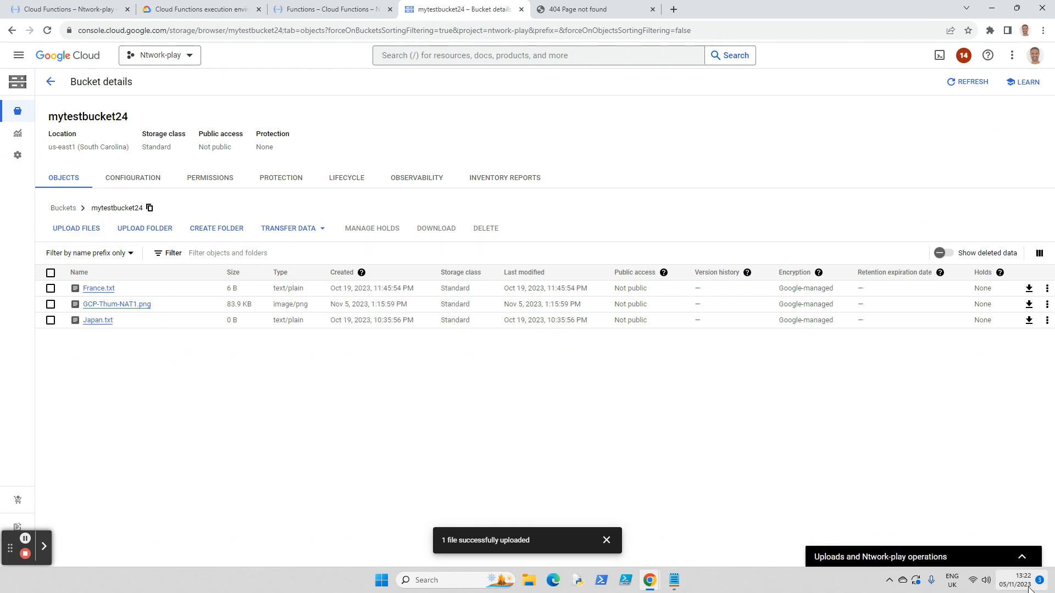
pyautogui.moveTo(1026, 585)
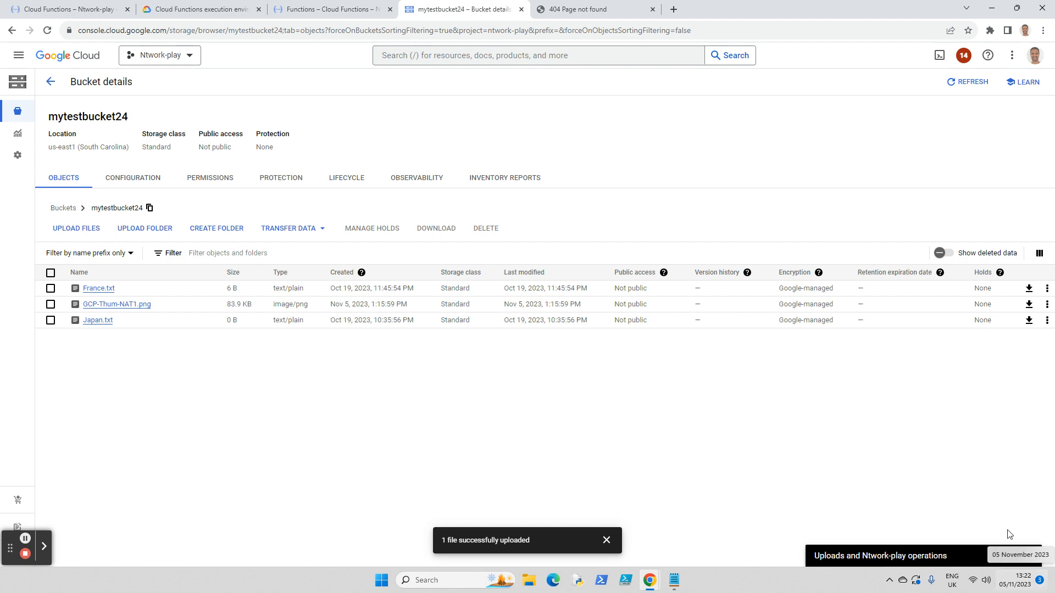
pyautogui.click(71, 228)
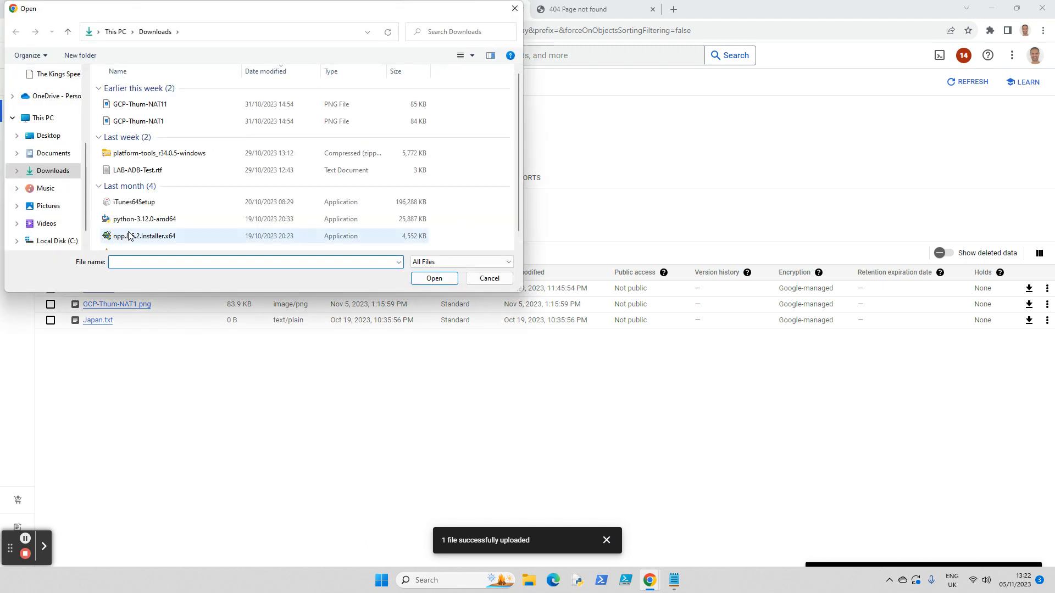
pyautogui.scroll(-1, 222, 186)
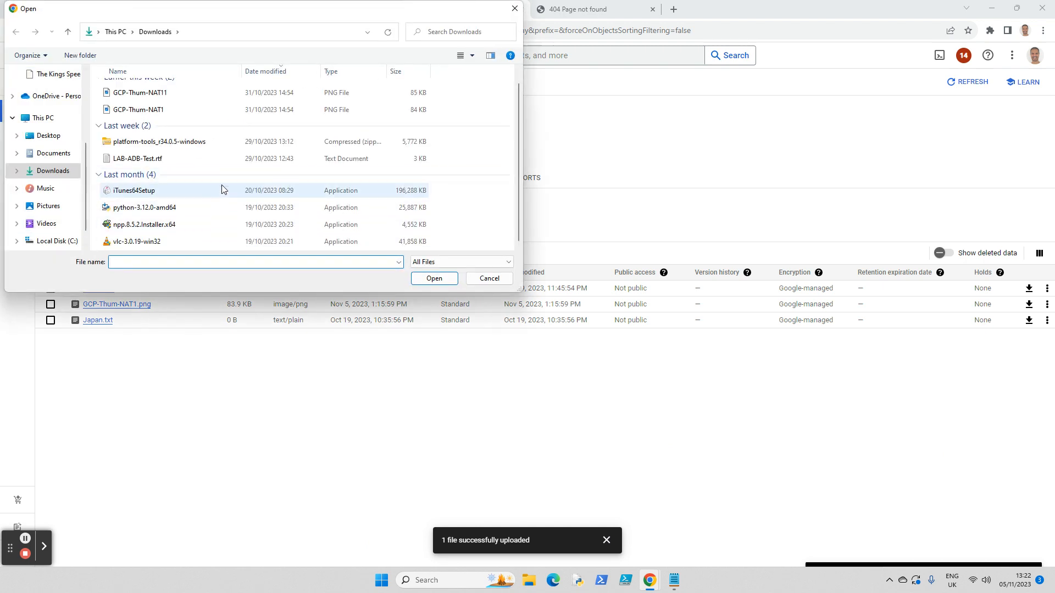
pyautogui.scroll(1, 222, 186)
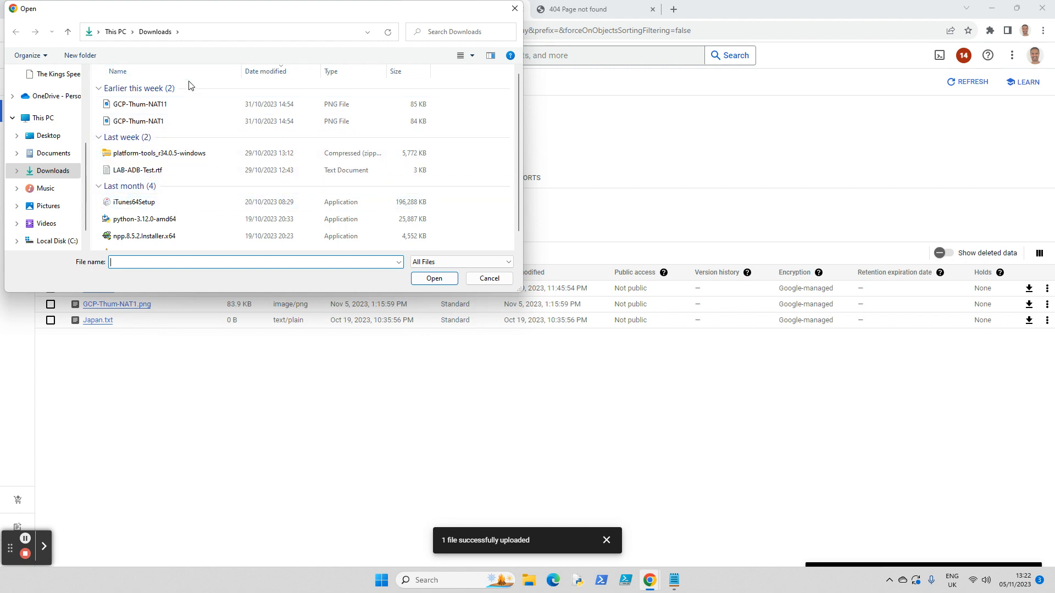
pyautogui.moveTo(254, 5); pyautogui.dragTo(461, 19)
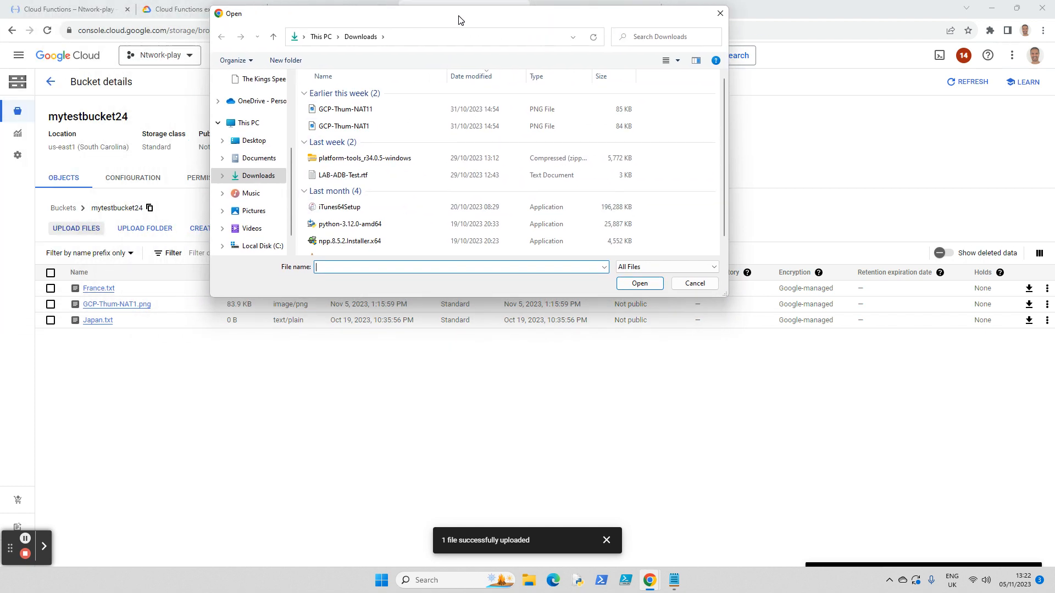
pyautogui.click(345, 174)
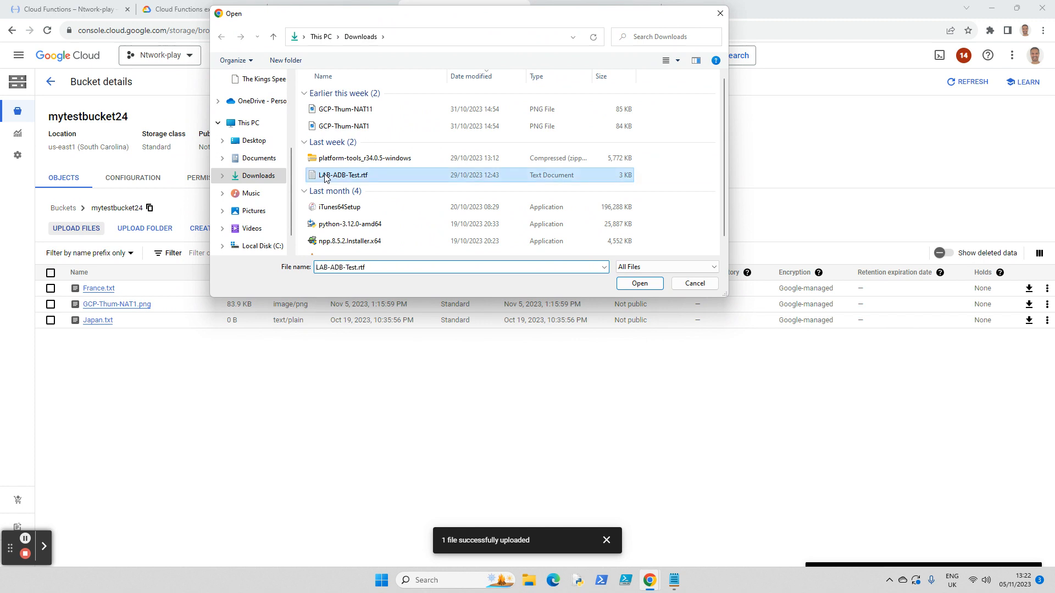
pyautogui.click(639, 284)
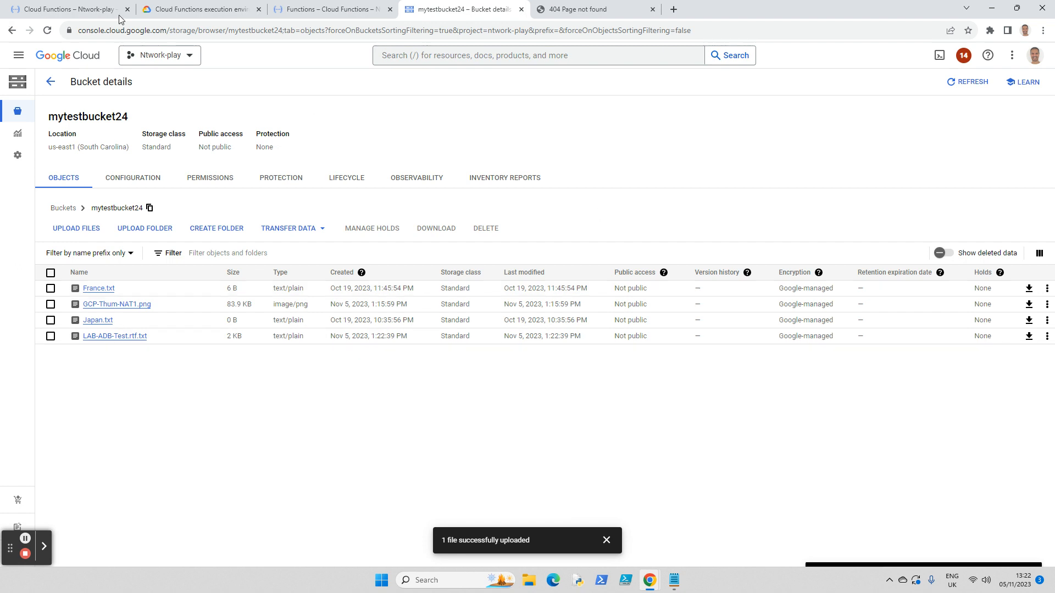
# Step: Return to function-bucket1's details and open the Cloud Run service that powers it
pyautogui.click(309, 11)
pyautogui.click(39, 8)
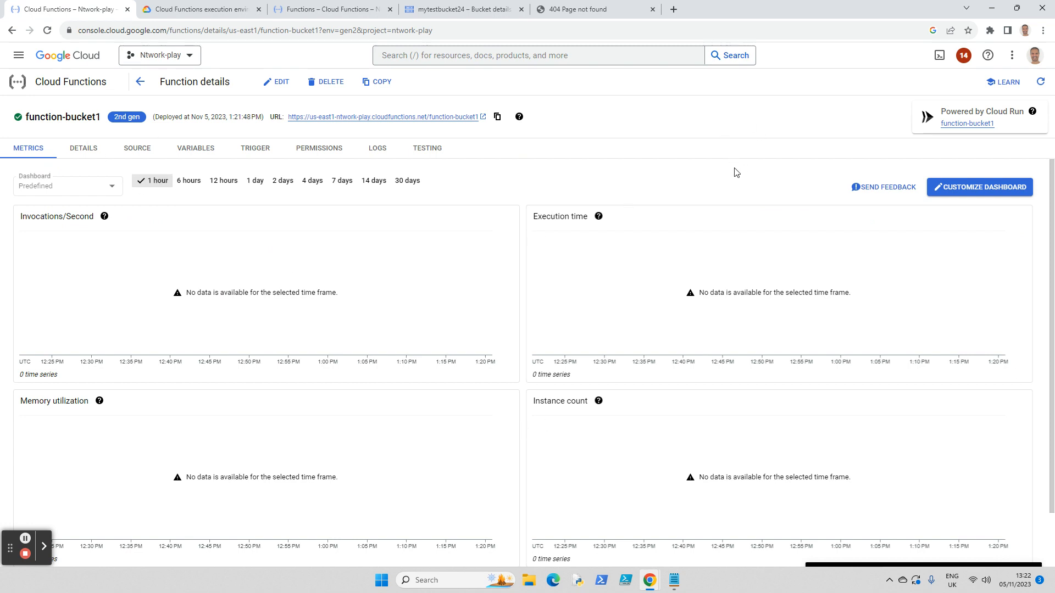
pyautogui.click(976, 124)
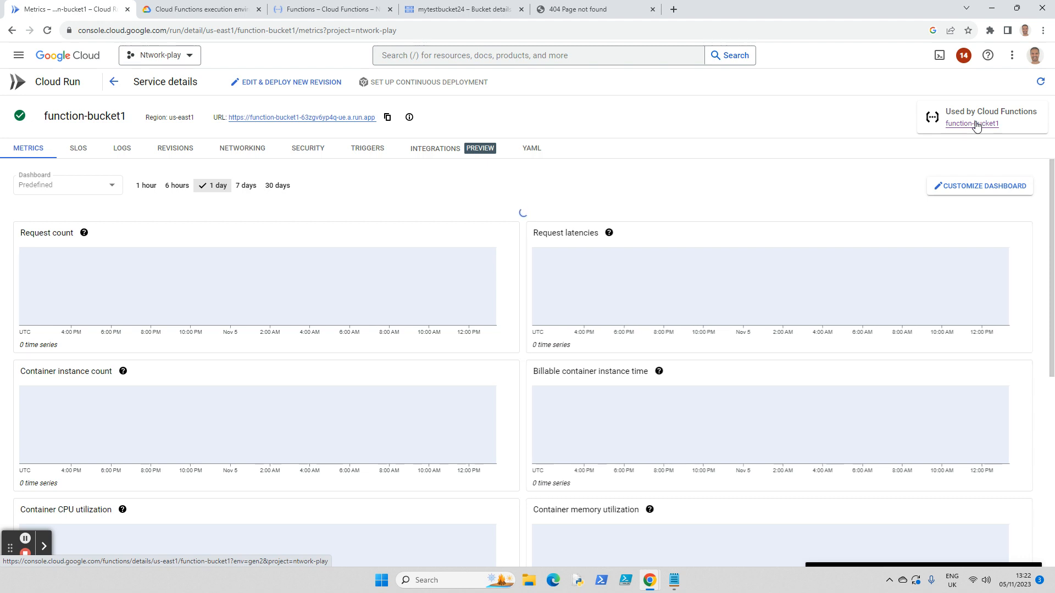
# Step: Open the logs of function-bucket1's Cloud Run service to check the entries from the file upload
pyautogui.click(118, 150)
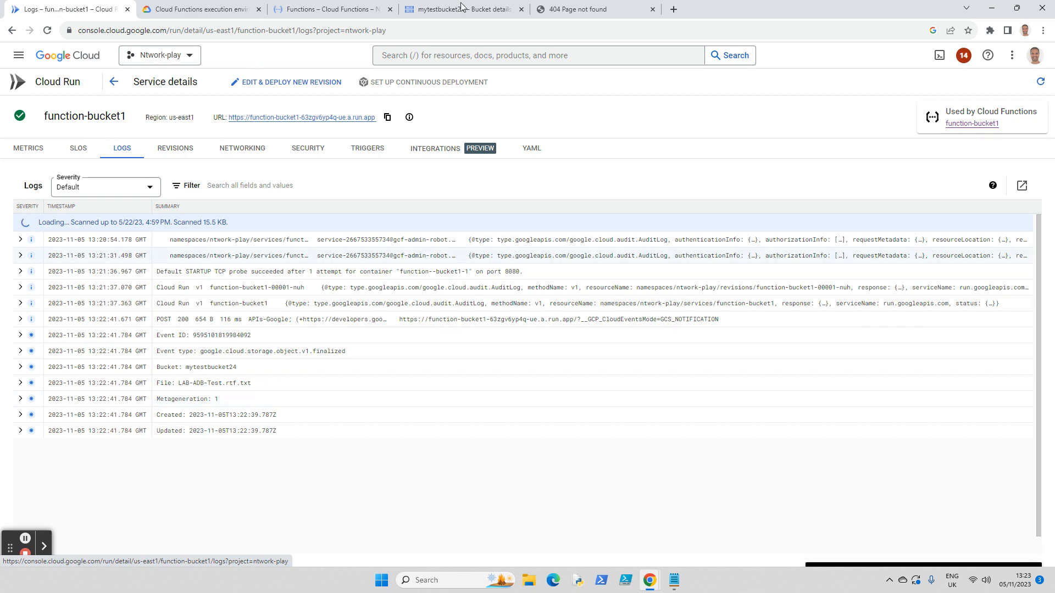
pyautogui.click(1015, 61)
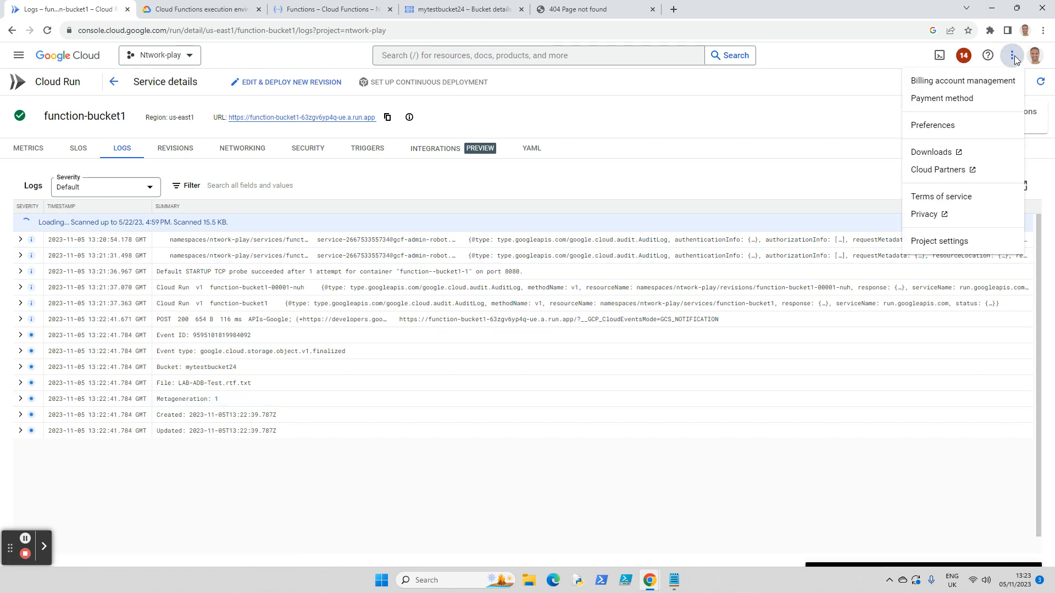
pyautogui.click(850, 96)
# Step: Open Cloud Shell, replace the recovered session with a fresh terminal, and return to the Cloud Functions list
pyautogui.click(940, 55)
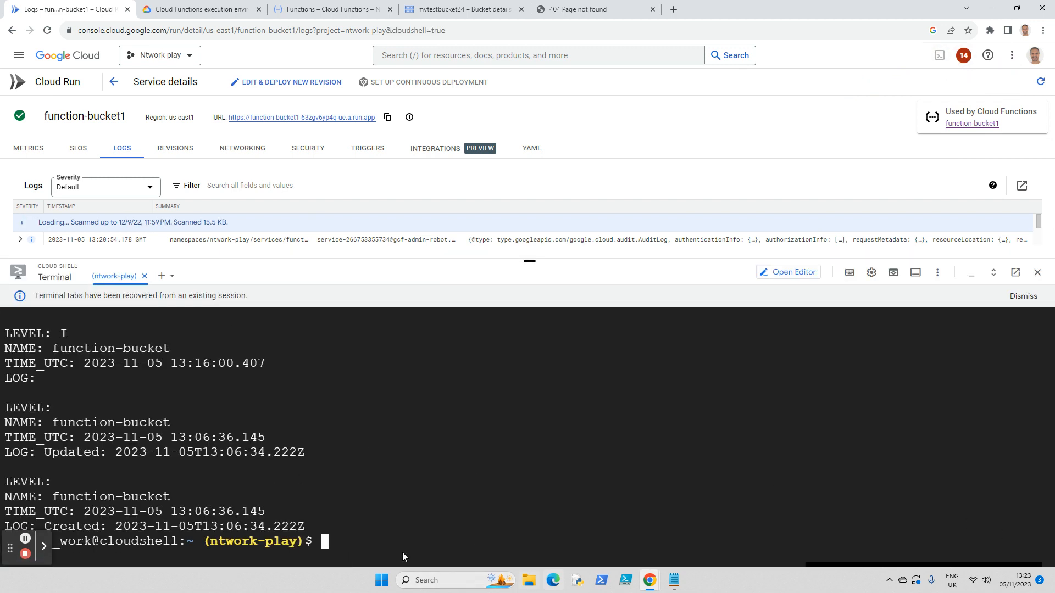
pyautogui.click(1031, 300)
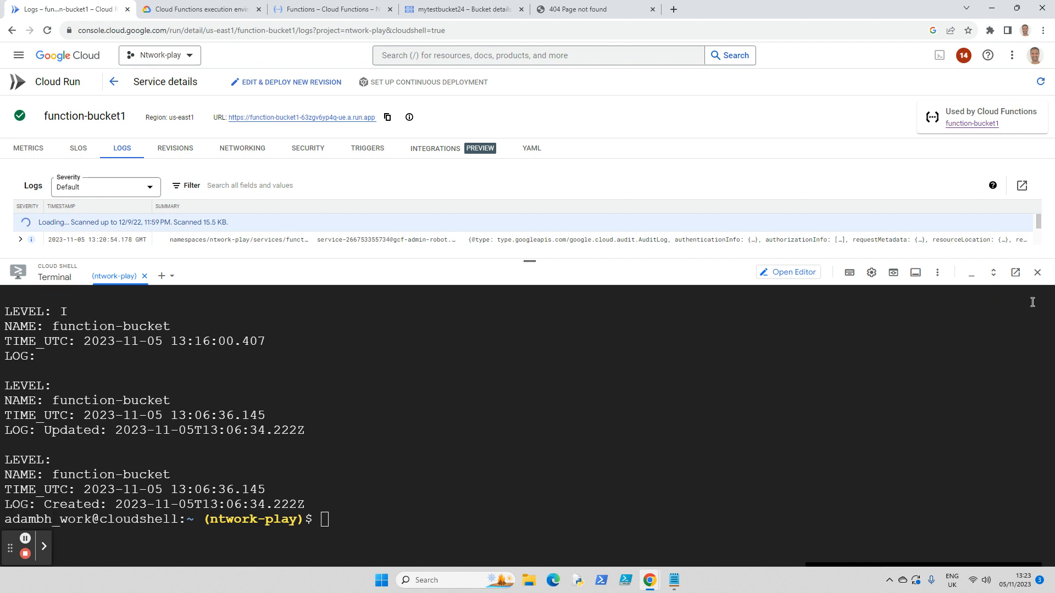
pyautogui.click(1038, 273)
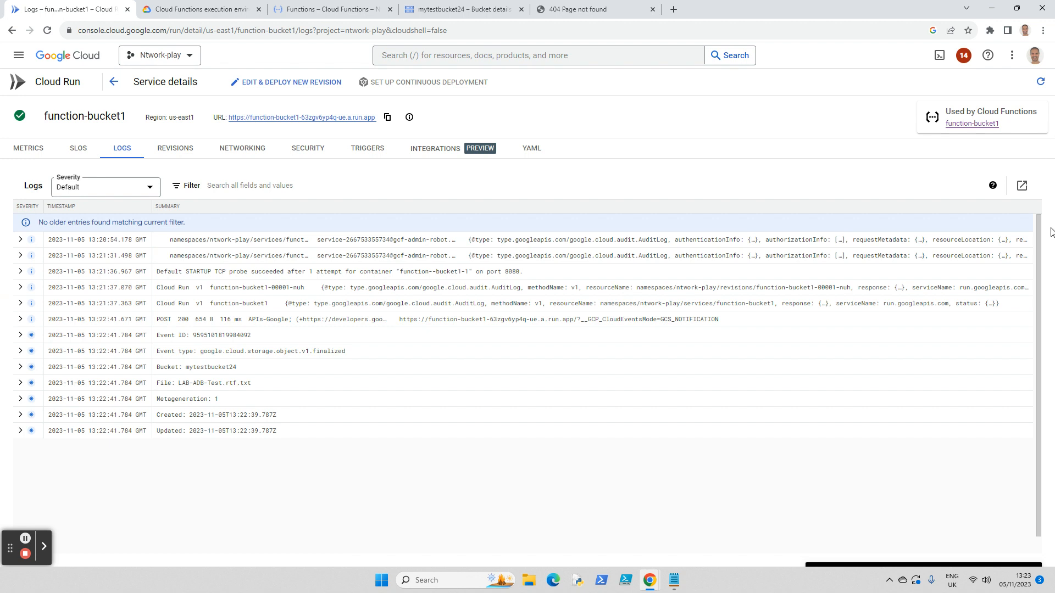
pyautogui.click(940, 56)
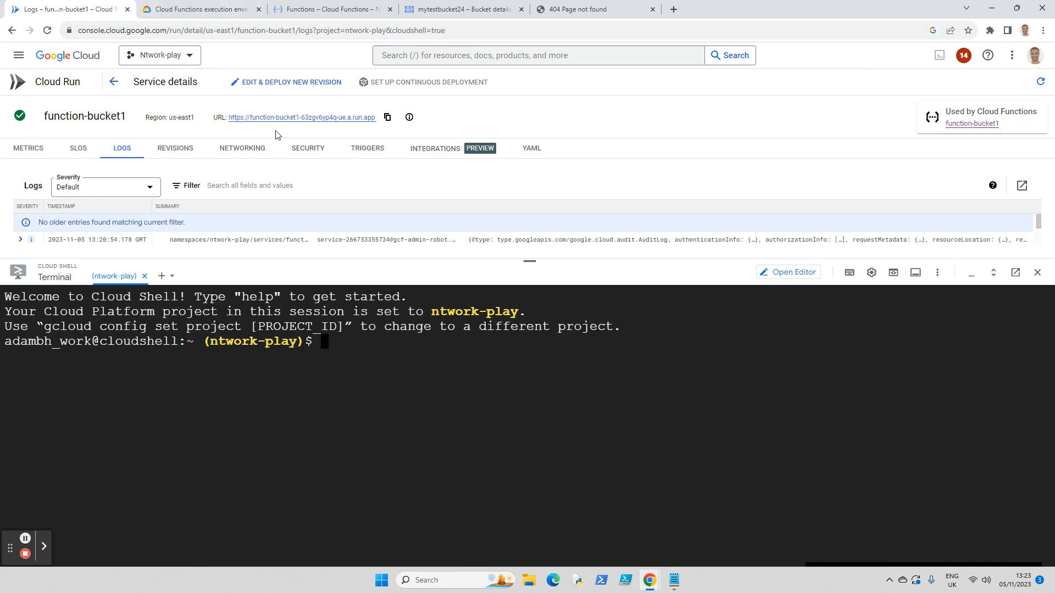
pyautogui.click(979, 125)
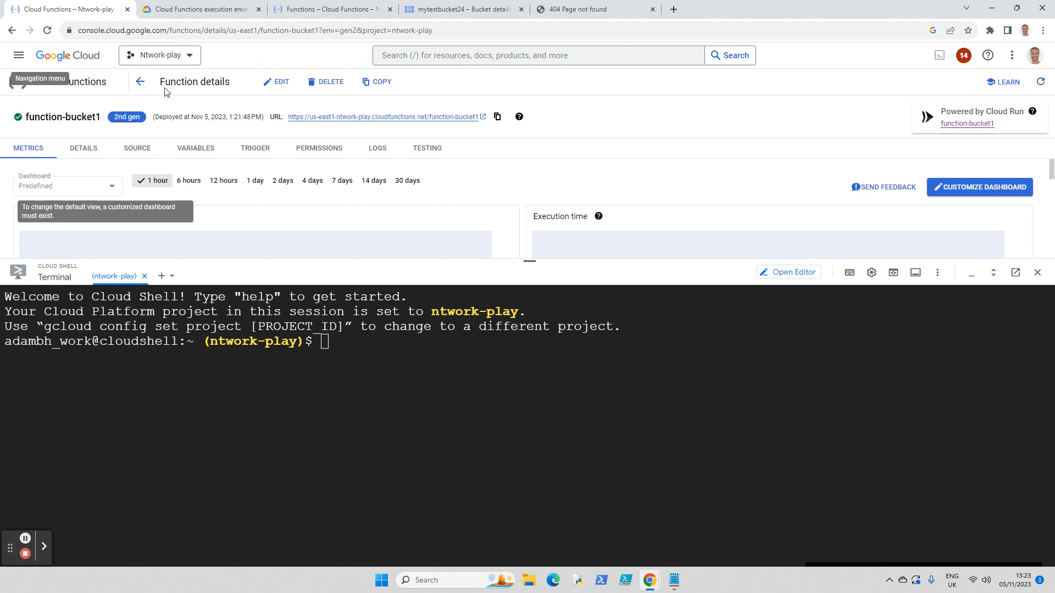
pyautogui.click(141, 83)
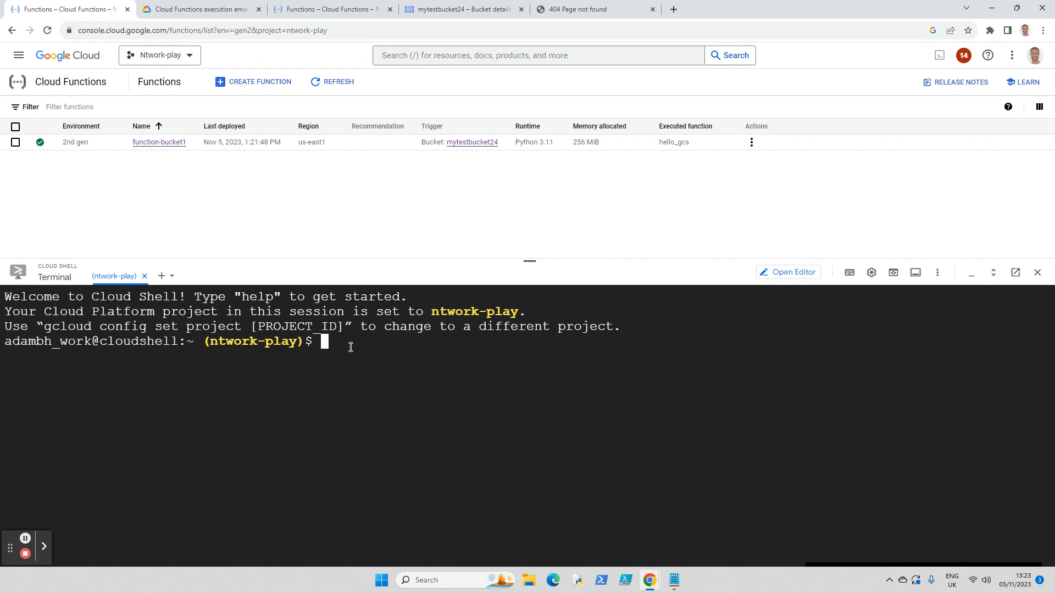
# Step: Try to read the function's logs in Cloud Shell with "gcloud functions logs read --gen2 --limit-5 --region us-east1 function-bucket1"
pyautogui.click(350, 347)
pyautogui.write('gcloud functions ')
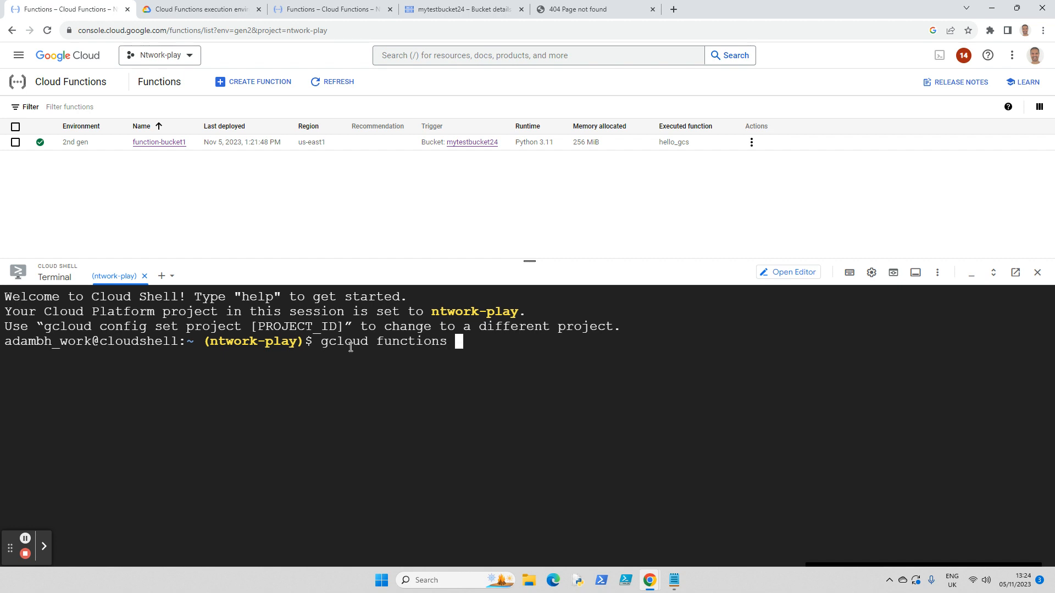
pyautogui.write('logs read')
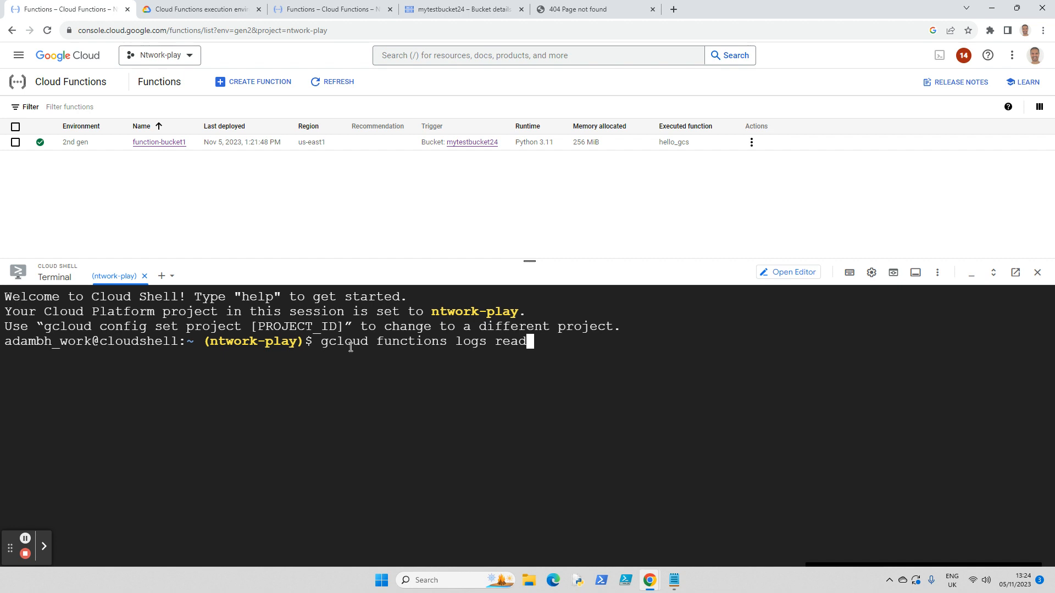
pyautogui.write(' --gen2 --limit')
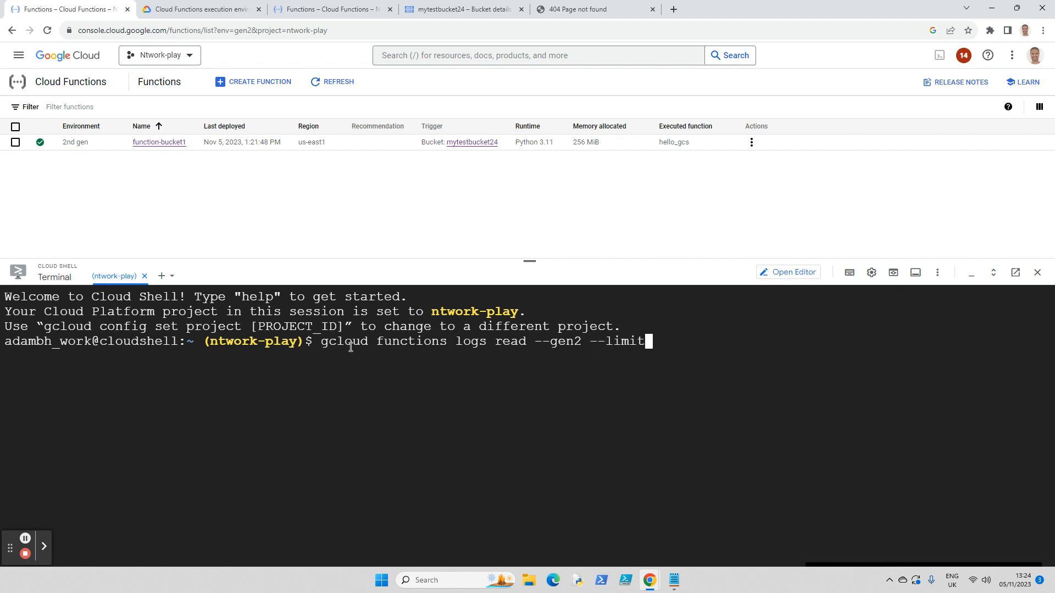
pyautogui.write('-5 --region us-e')
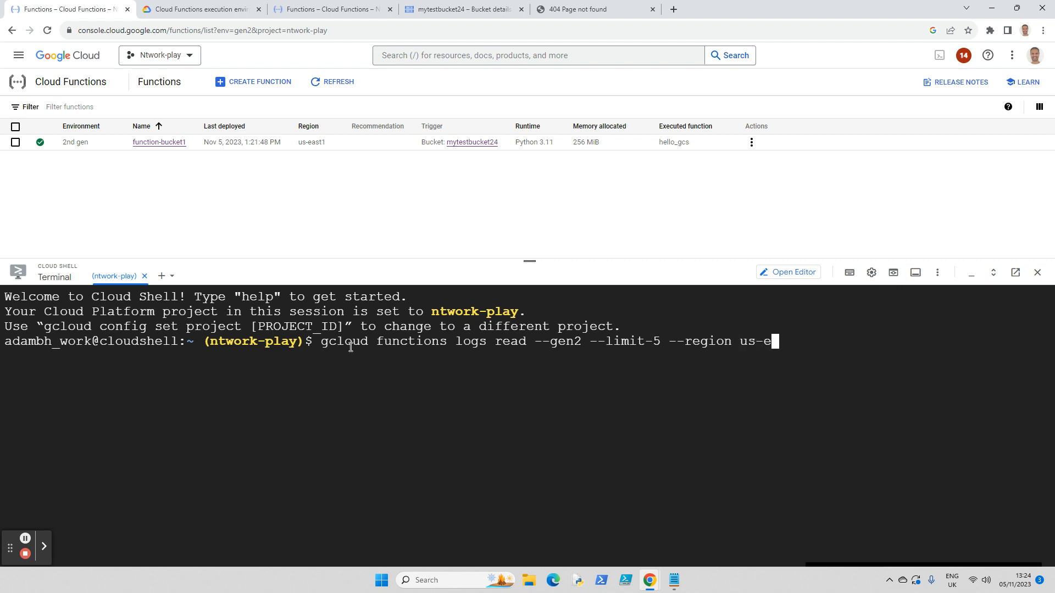
pyautogui.write('ast1 function')
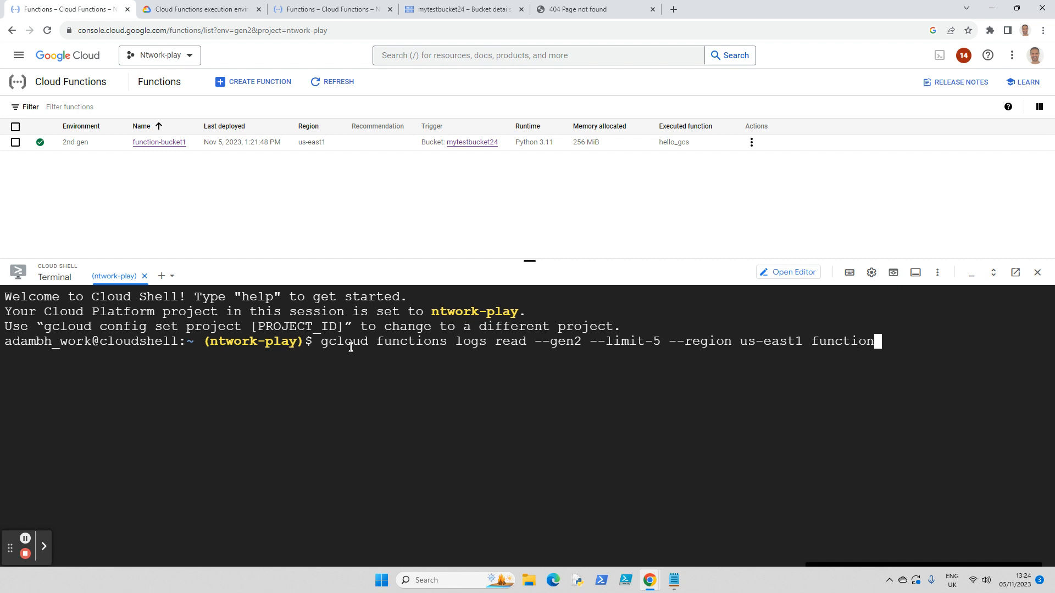
pyautogui.write('-bucket1')
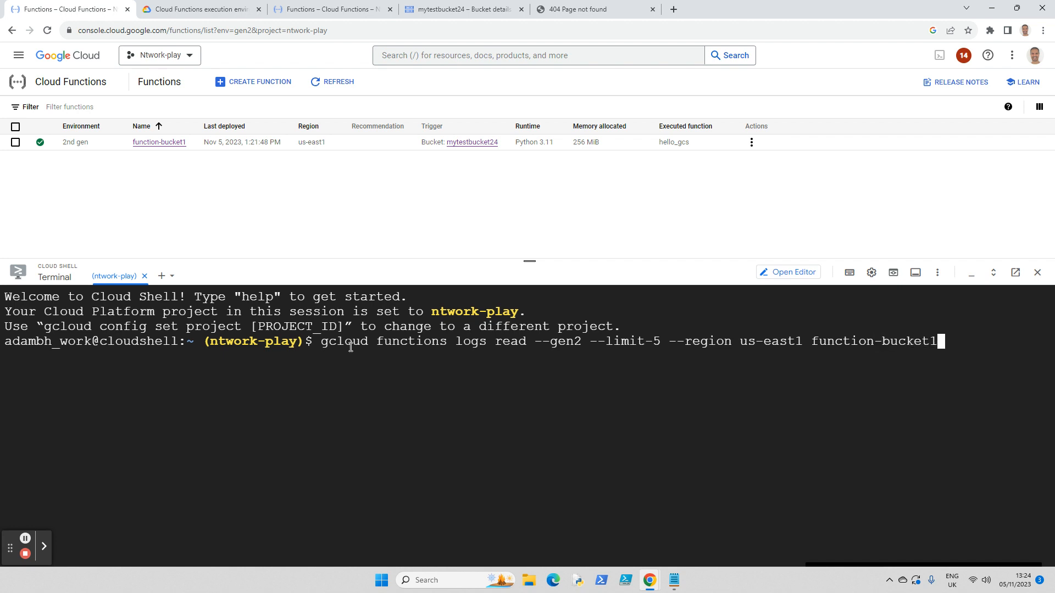
pyautogui.press('Return')
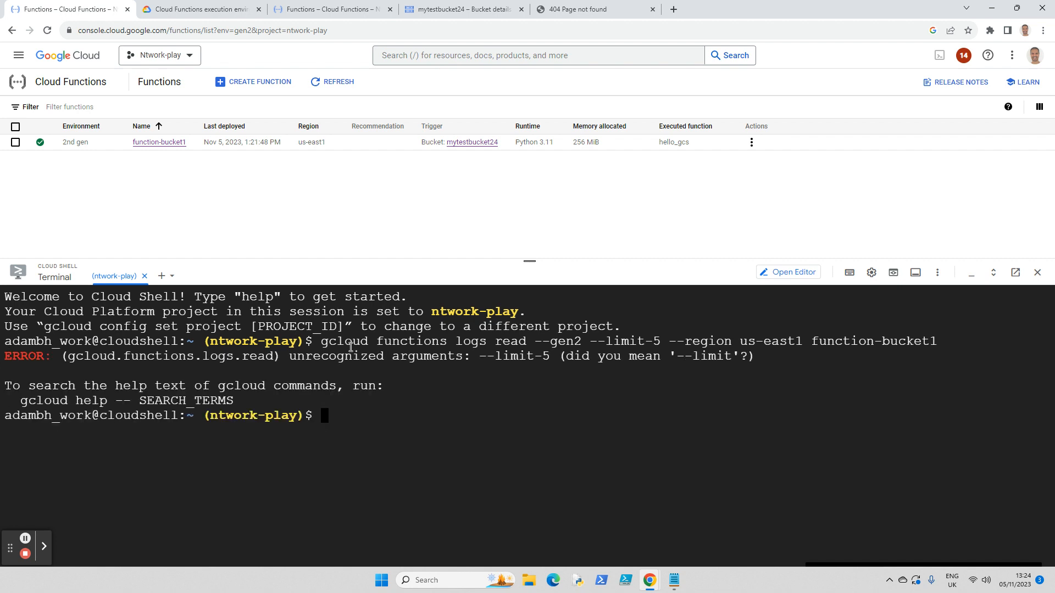
# Step: Correct the limit option to --limit=5 in the previous command, rerun it and review the log output for function-bucket1
pyautogui.press('Up')
pyautogui.press('Left')
pyautogui.press('Left')
pyautogui.press('Left')
pyautogui.press('Left')
pyautogui.press('Left')
pyautogui.press('Left')
pyautogui.press('Left')
pyautogui.press('Left')
pyautogui.press('Left')
pyautogui.press('Left')
pyautogui.press('Left')
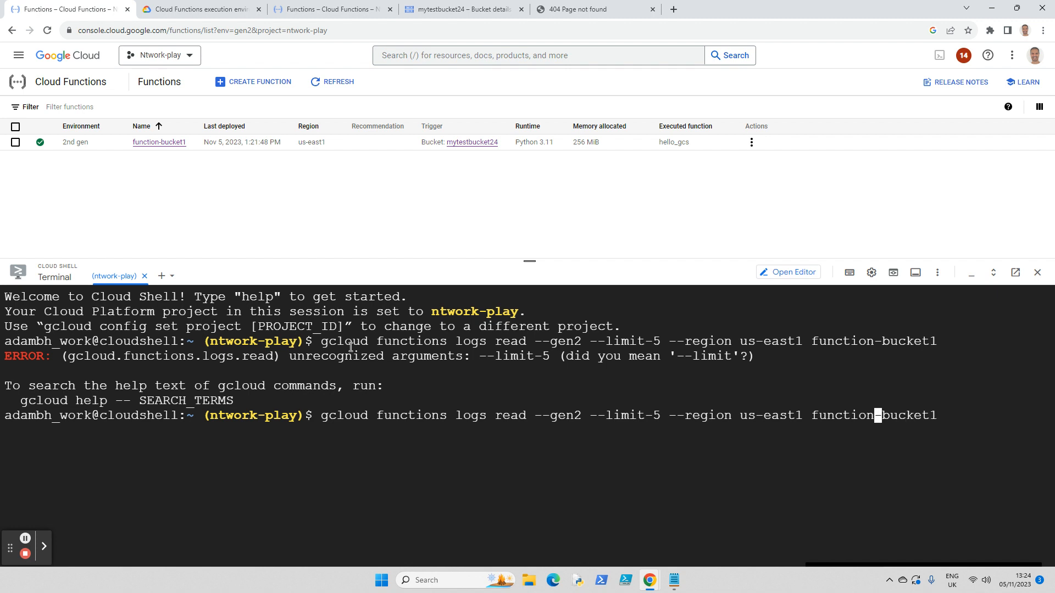
pyautogui.press('Left')
pyautogui.press('Left')
pyautogui.press('Left')
pyautogui.press('Left')
pyautogui.press('Left')
pyautogui.press('Left')
pyautogui.press('Left')
pyautogui.press('Left')
pyautogui.press('Left')
pyautogui.press('Left')
pyautogui.press('Left')
pyautogui.press('Left')
pyautogui.press('Left')
pyautogui.press('Left')
pyautogui.press('Left')
pyautogui.press('Left')
pyautogui.press('Left')
pyautogui.press('Left')
pyautogui.press('Left')
pyautogui.press('Left')
pyautogui.press('Right')
pyautogui.press('Right')
pyautogui.press('BackSpace')
pyautogui.write('=')
pyautogui.press('Return')
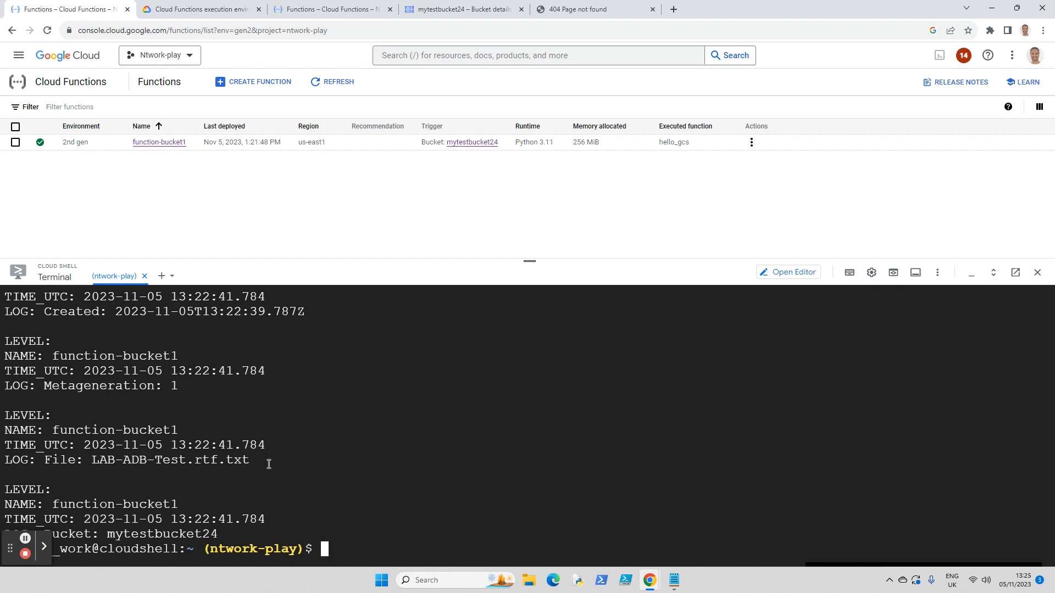
pyautogui.scroll(2, 296, 440)
pyautogui.scroll(3, 295, 440)
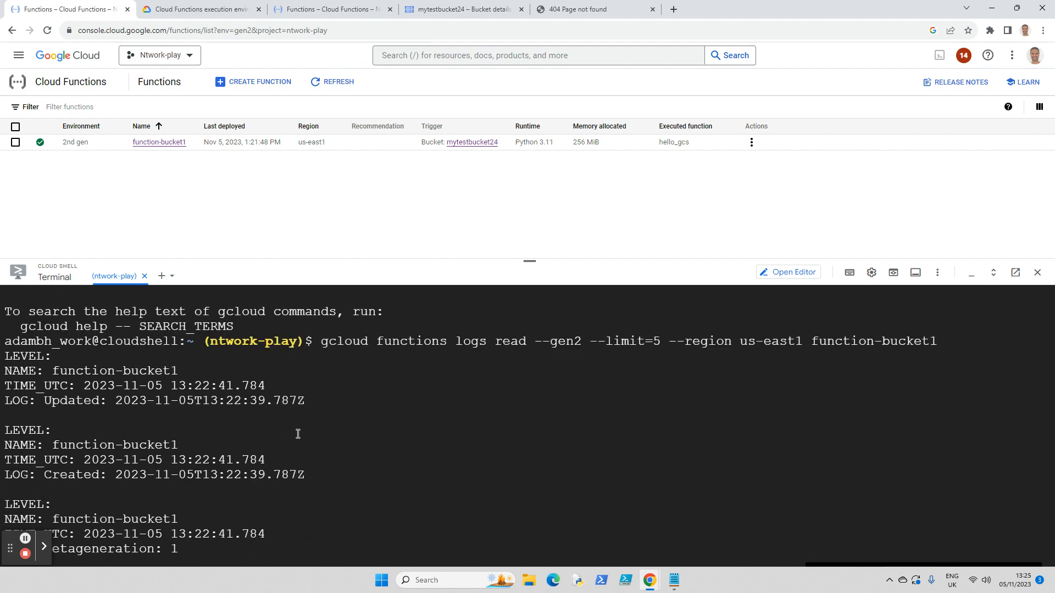
pyautogui.scroll(-4, 299, 431)
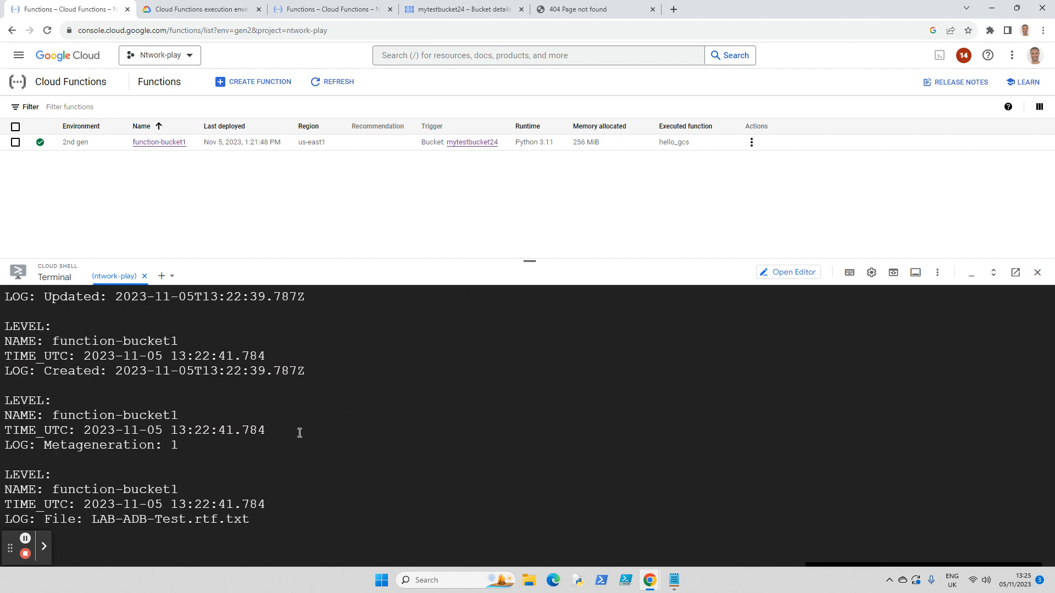